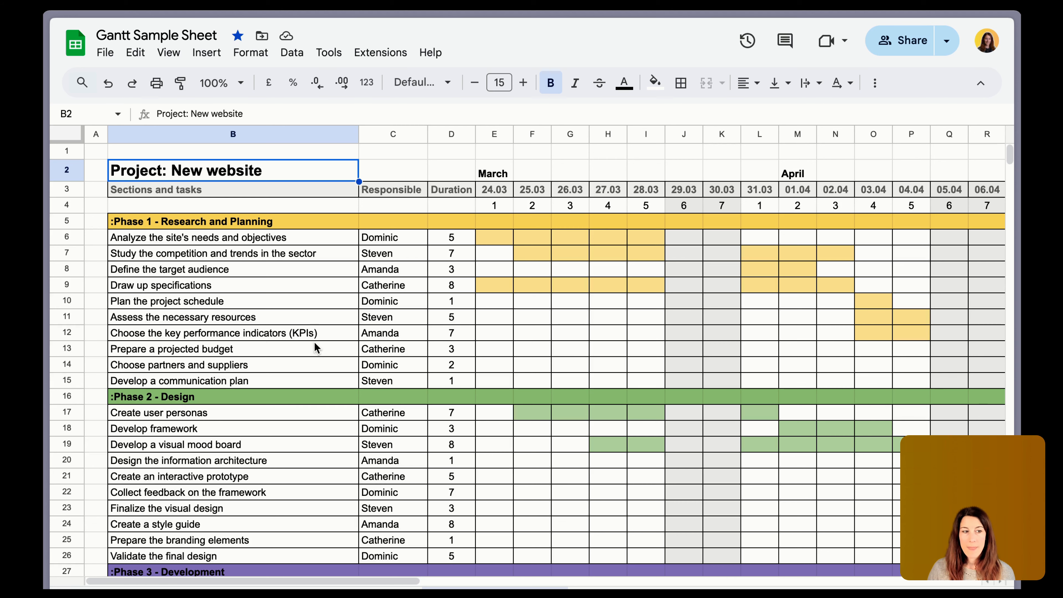
Step: Copy the section and task names in B5:B60, from ":Phase 1 - Research and Planning" to "Send the final communication"
{"action": "left_click", "coordinate": [276, 218]}
{"action": "left_click_drag", "start_coordinate": [276, 222], "coordinate": [264, 531]}
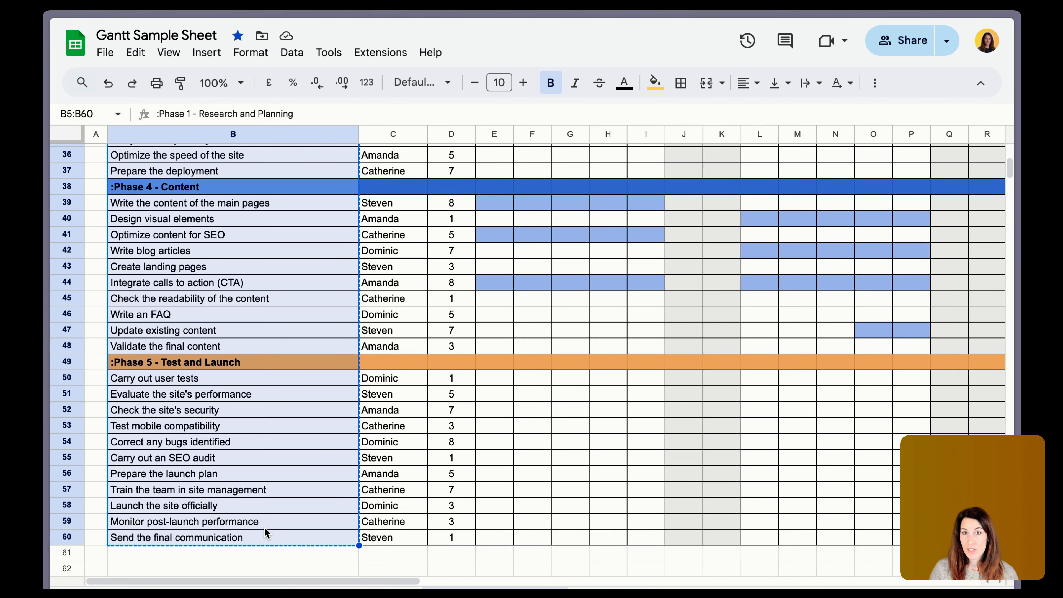
{"action": "scroll", "coordinate": [262, 525], "scroll_direction": "up", "scroll_amount": 1}
{"action": "scroll", "coordinate": [259, 525], "scroll_direction": "up", "scroll_amount": 15}
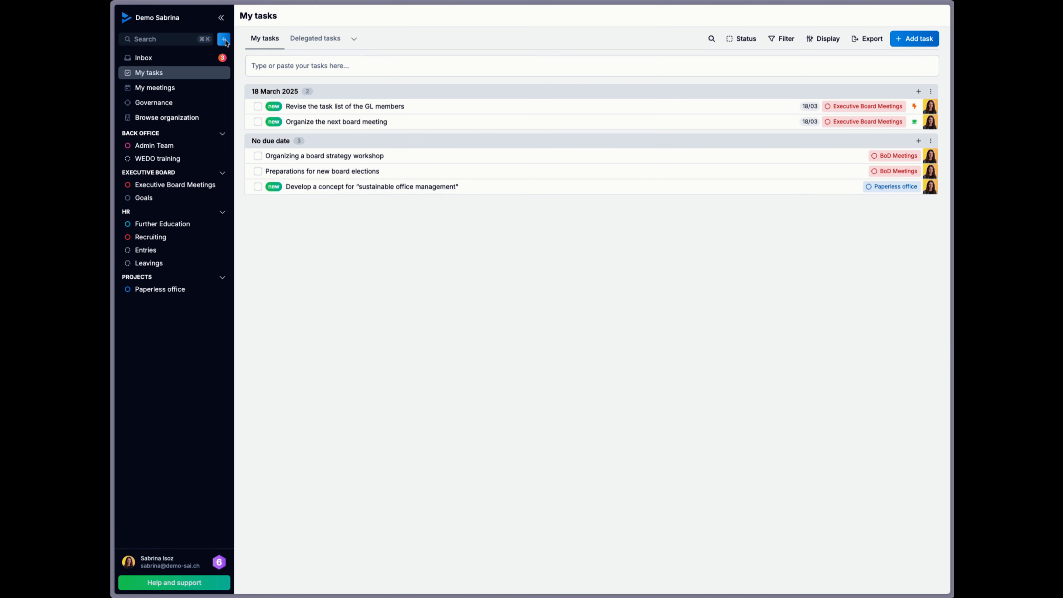
Step: Switch to WEDO and create a workspace named "New Website" in the Projects team
{"action": "left_click", "coordinate": [223, 40]}
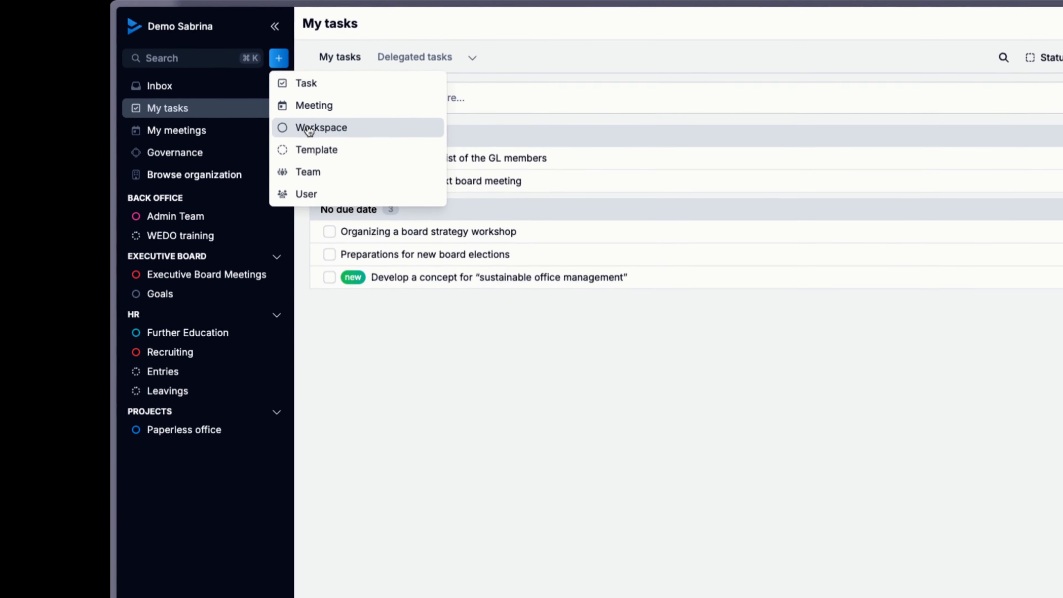
{"action": "left_click", "coordinate": [324, 136]}
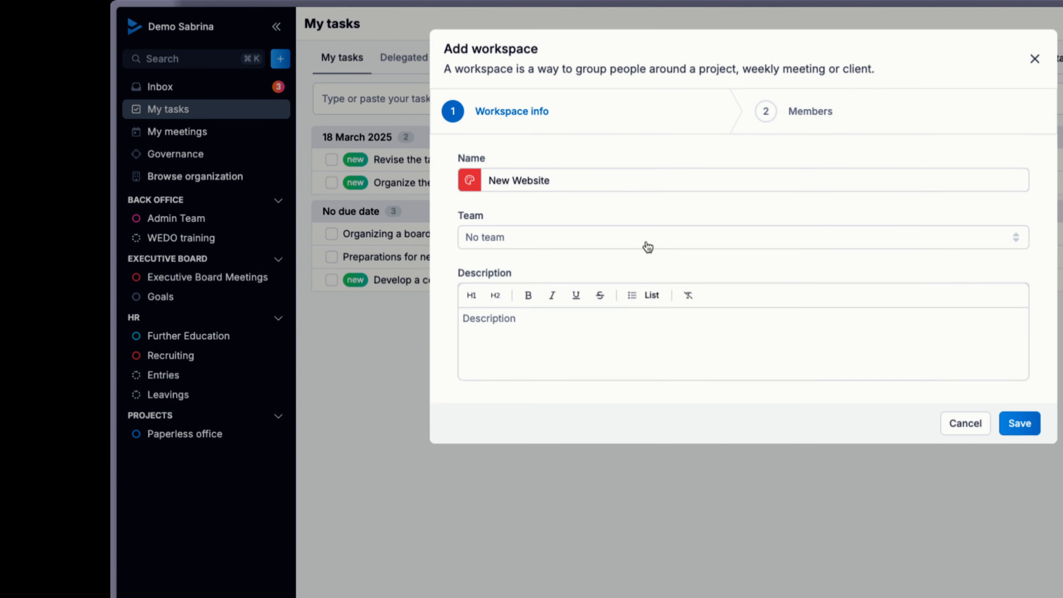
{"action": "left_click", "coordinate": [647, 245]}
{"action": "type", "text": "pro"}
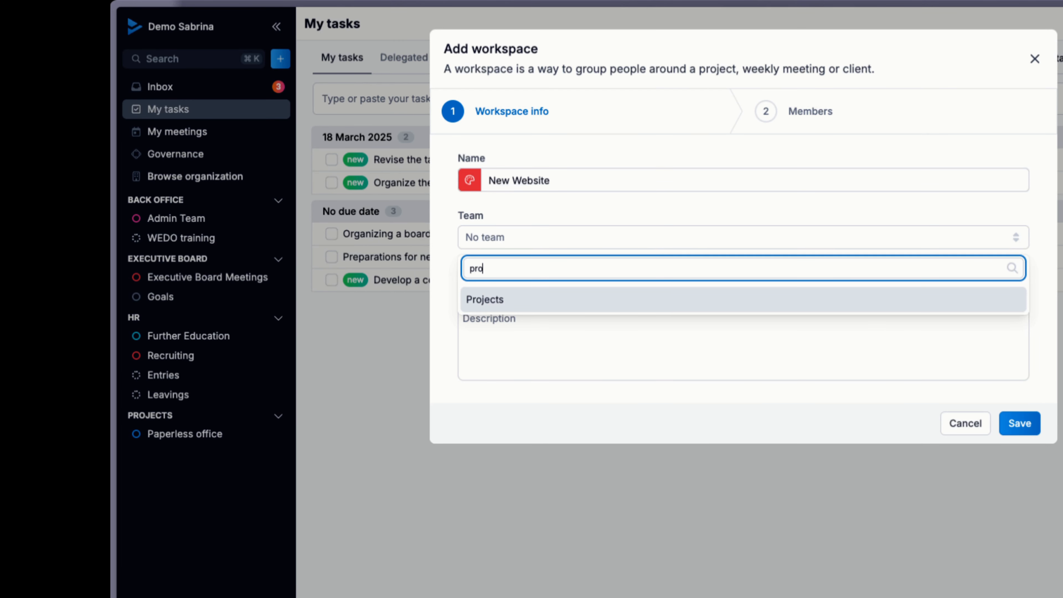
{"action": "left_click", "coordinate": [596, 305]}
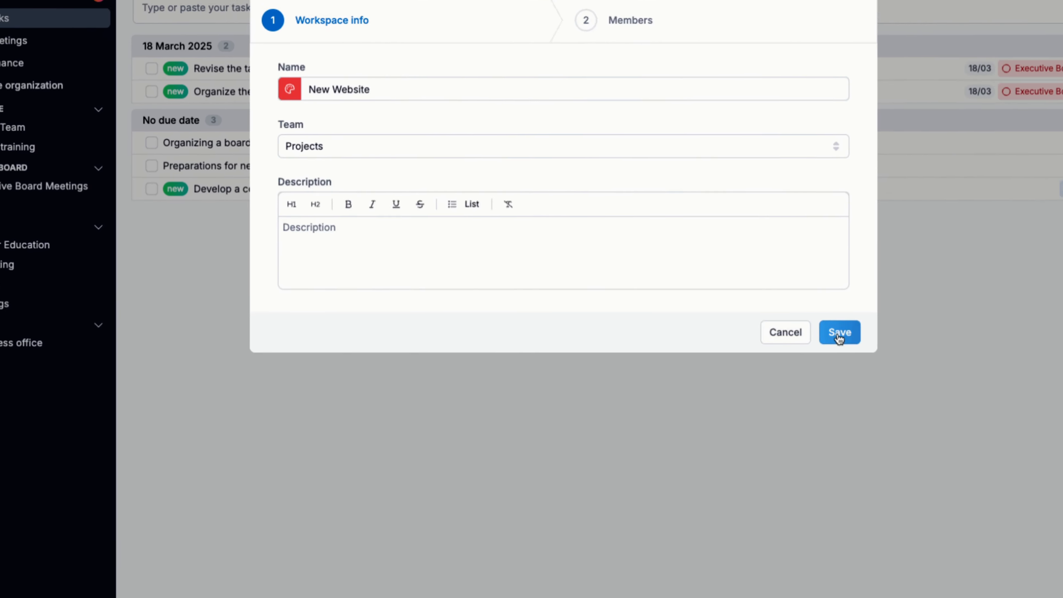
{"action": "left_click", "coordinate": [1019, 423]}
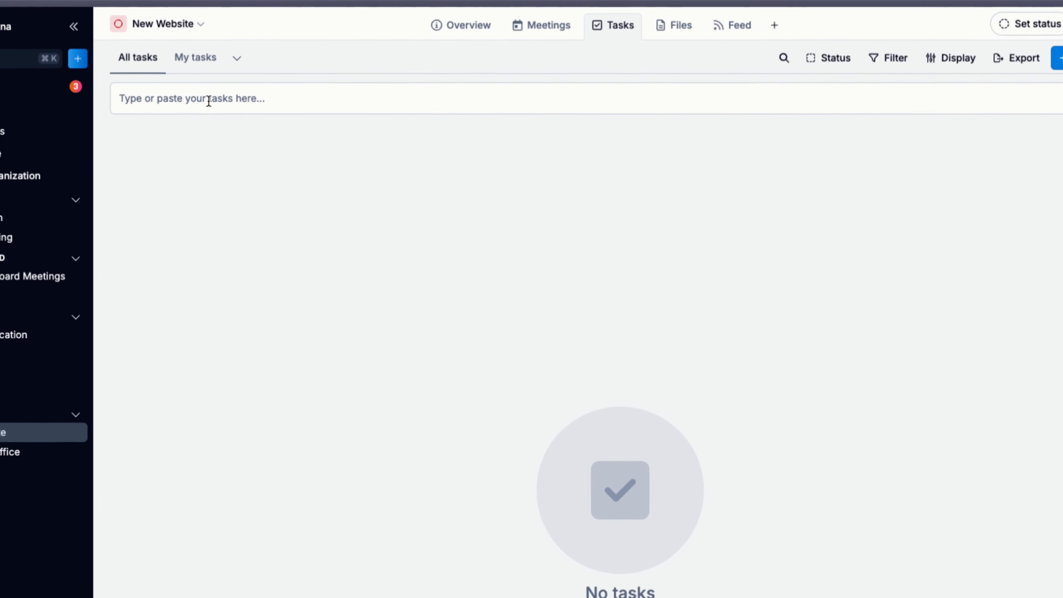
Step: Paste the copied task list into the New Website workspace and confirm the creation of all its sections and tasks
{"action": "left_click", "coordinate": [310, 67]}
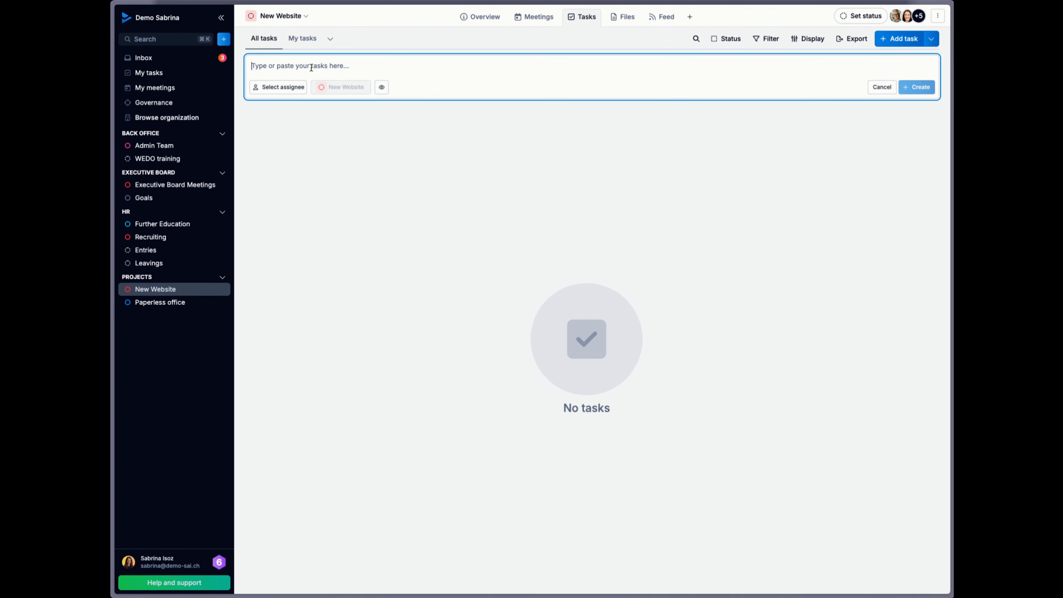
{"action": "key", "text": "super+v"}
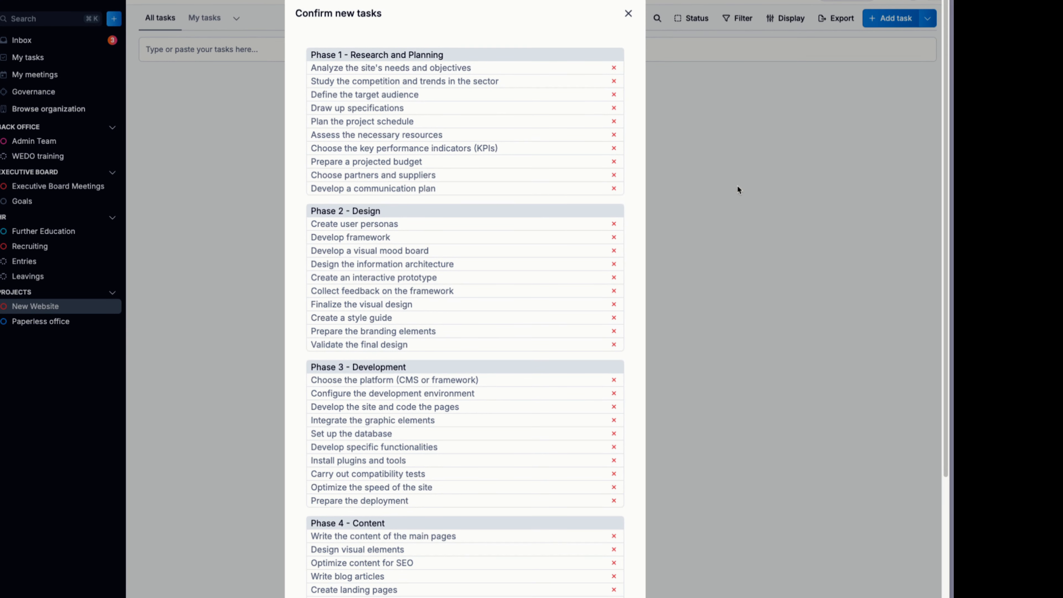
{"action": "scroll", "coordinate": [519, 150], "scroll_direction": "down", "scroll_amount": 5}
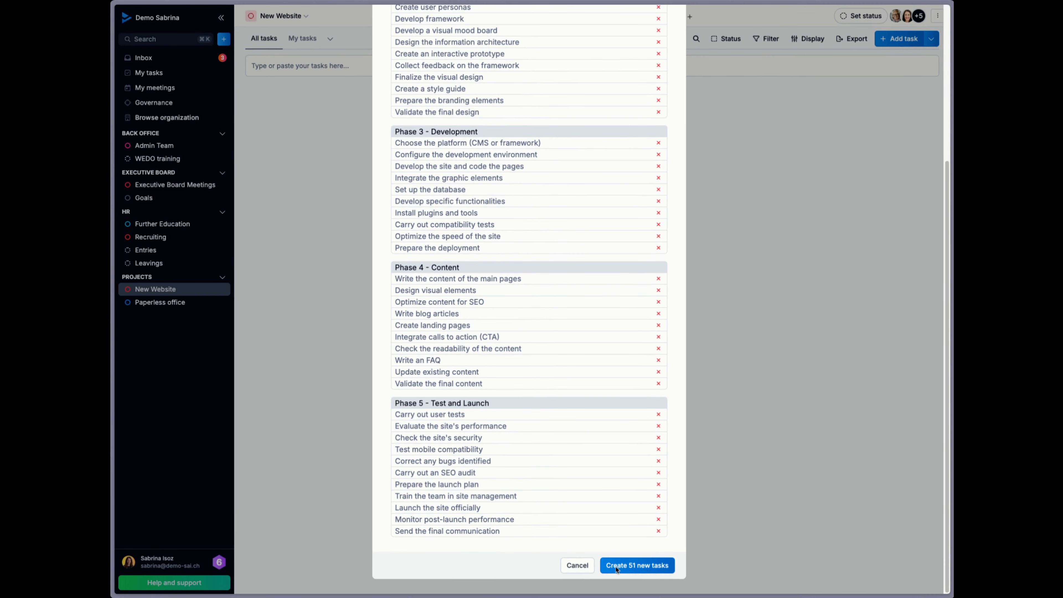
{"action": "left_click", "coordinate": [640, 568]}
{"action": "scroll", "coordinate": [678, 289], "scroll_direction": "down", "scroll_amount": 2}
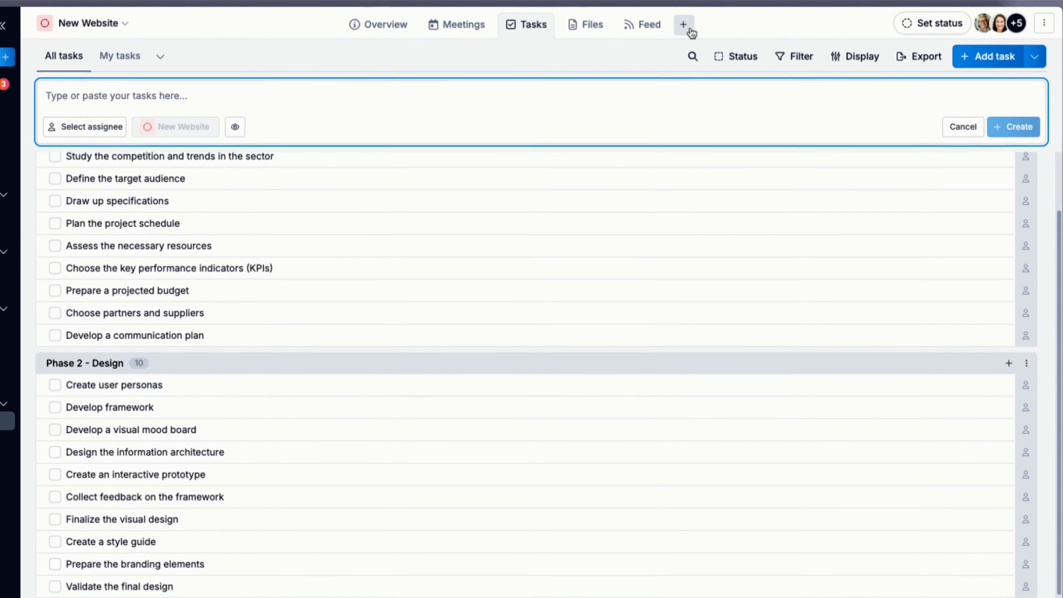
Step: Enable the Gantt view for the New Website workspace and open it to look through the imported phases
{"action": "left_click", "coordinate": [689, 29]}
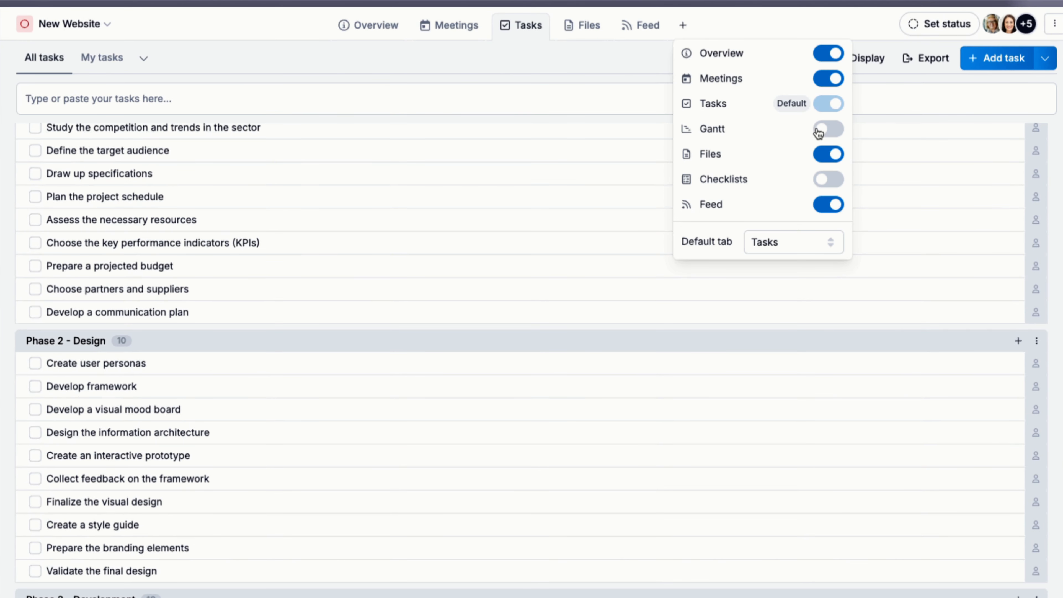
{"action": "left_click", "coordinate": [835, 133]}
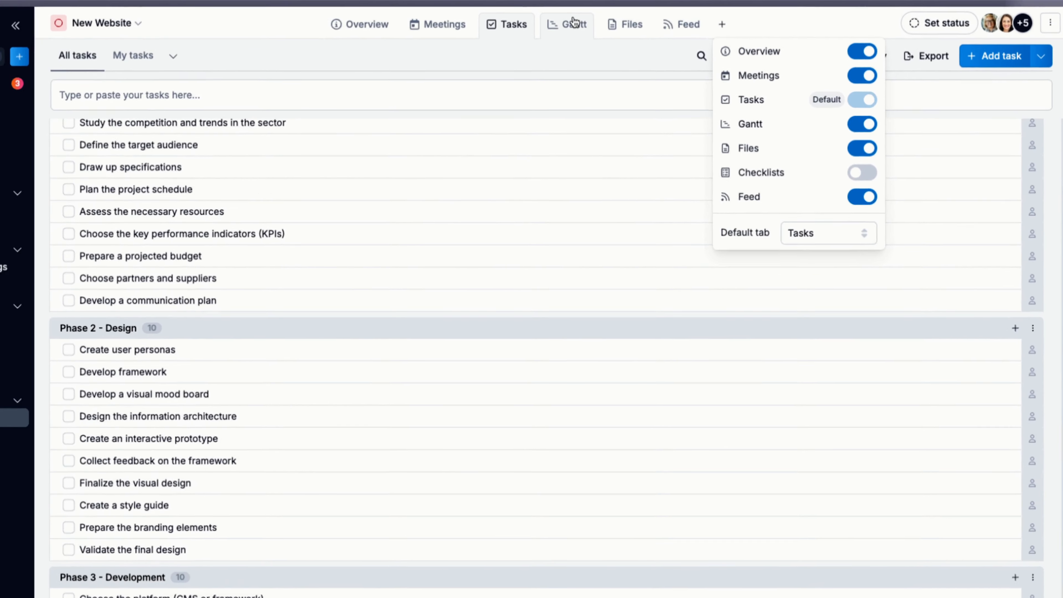
{"action": "left_click", "coordinate": [605, 17]}
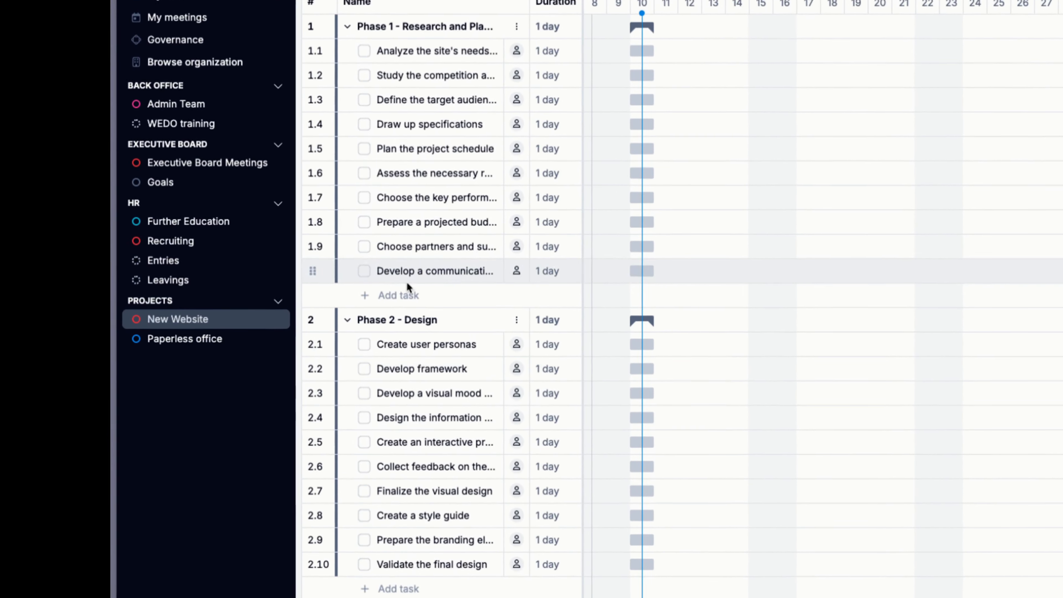
{"action": "scroll", "coordinate": [424, 588], "scroll_direction": "down", "scroll_amount": 3}
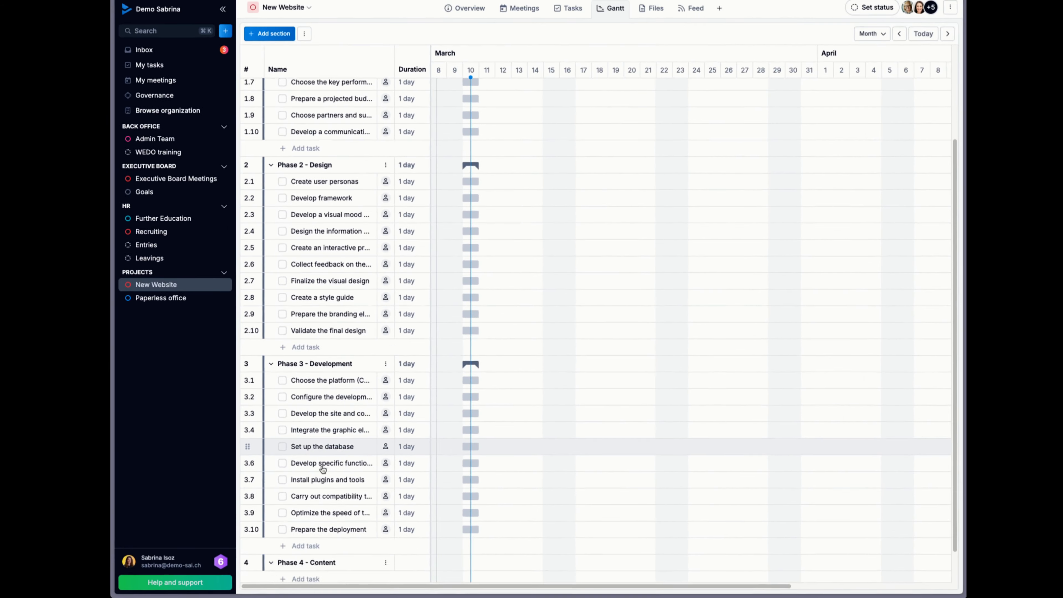
{"action": "scroll", "coordinate": [322, 469], "scroll_direction": "down", "scroll_amount": 2}
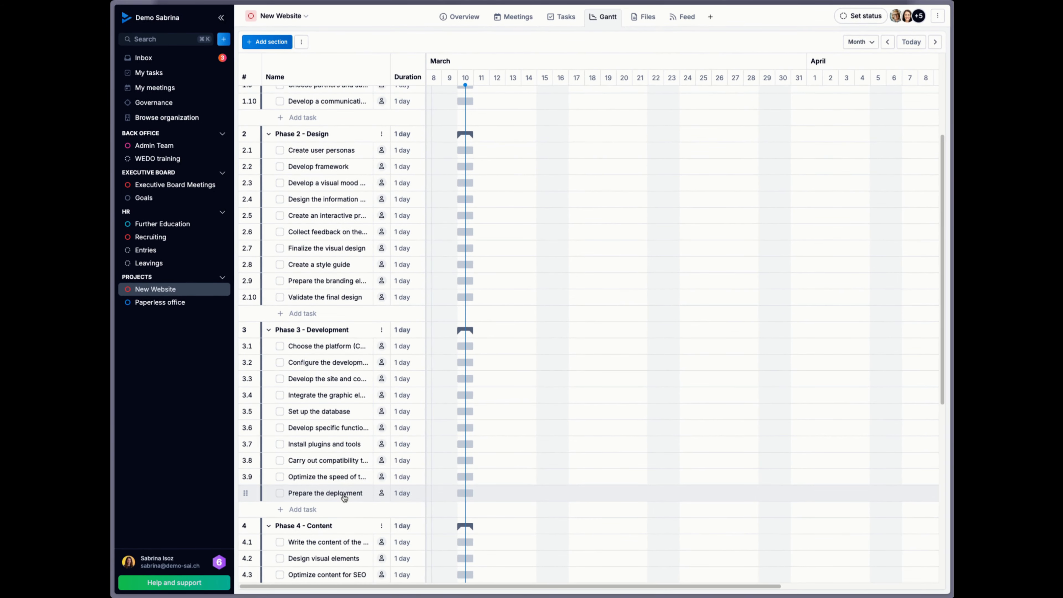
{"action": "scroll", "coordinate": [344, 419], "scroll_direction": "up", "scroll_amount": 5}
Step: Collapse all sections of the Gantt chart and expand them again
{"action": "left_click", "coordinate": [301, 42]}
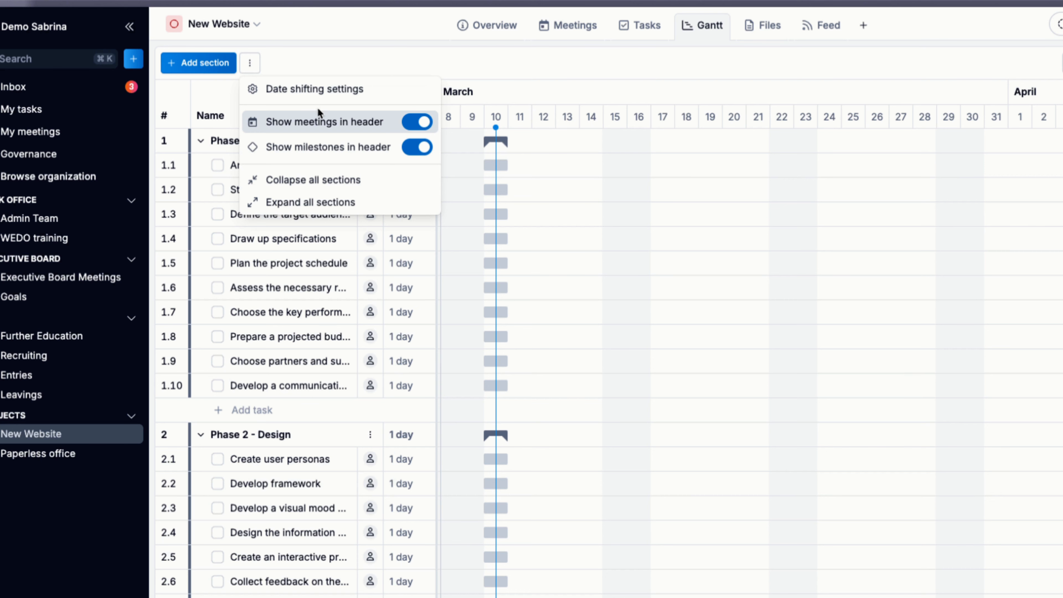
{"action": "left_click", "coordinate": [319, 180]}
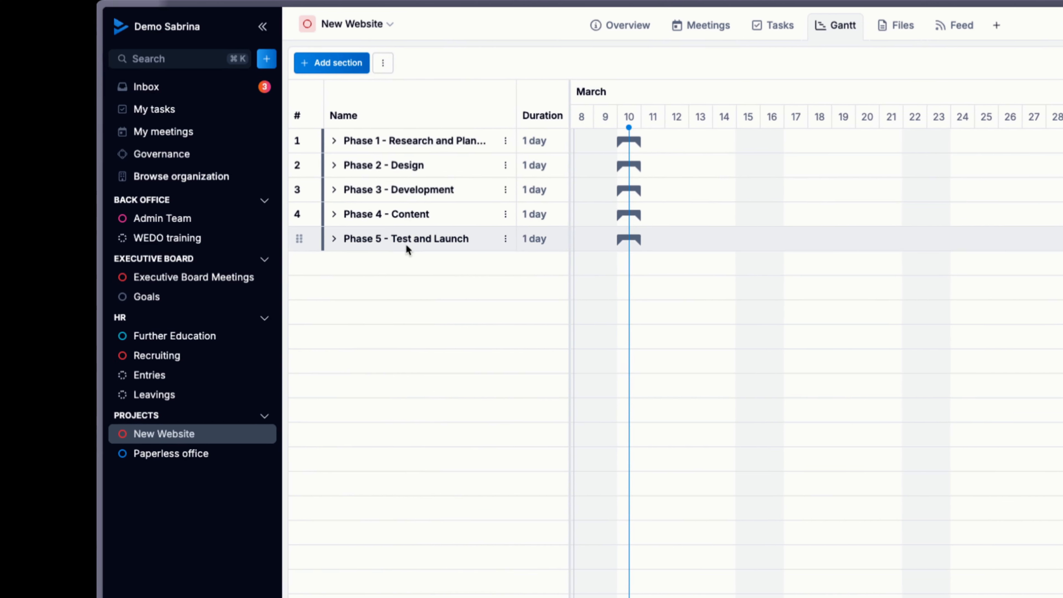
{"action": "left_click", "coordinate": [256, 62]}
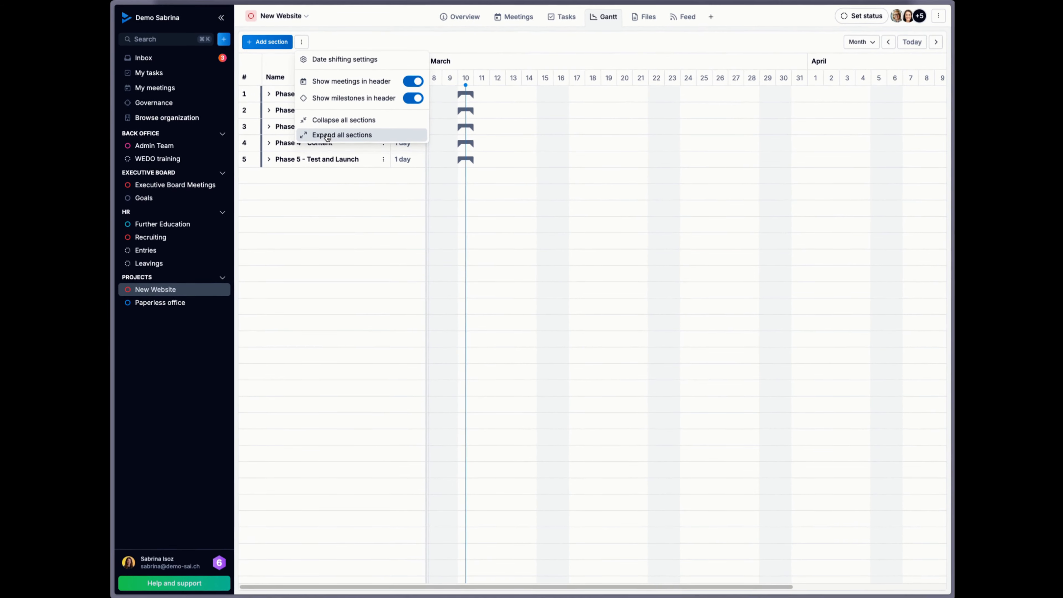
{"action": "left_click", "coordinate": [327, 136]}
{"action": "left_click", "coordinate": [301, 41]}
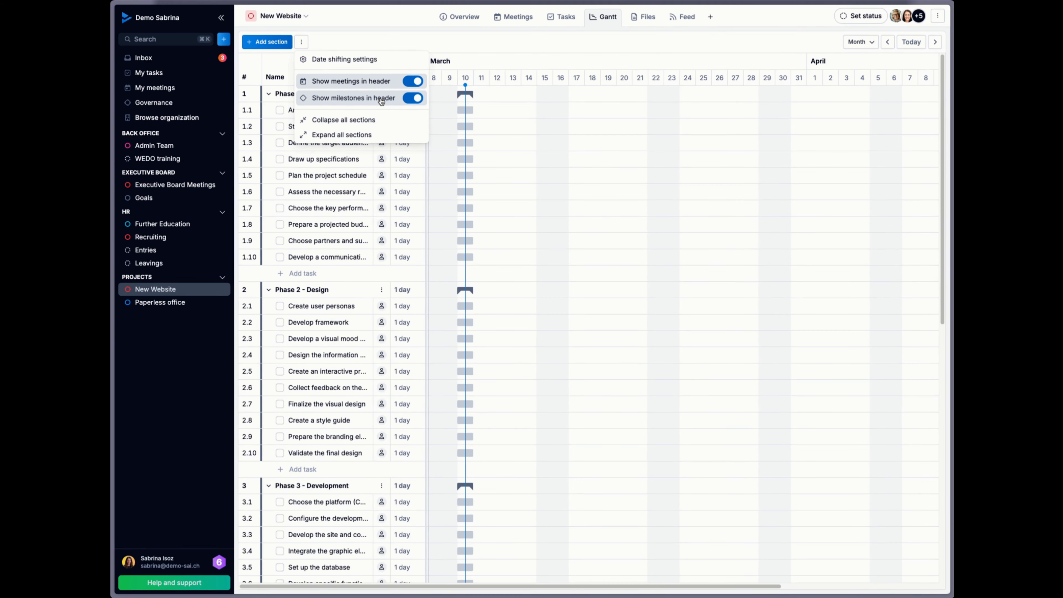
Step: Set the color of the Phase 1 - Research and Planning section to Amber and of Phase 2 - Design to Pink
{"action": "left_click", "coordinate": [381, 94]}
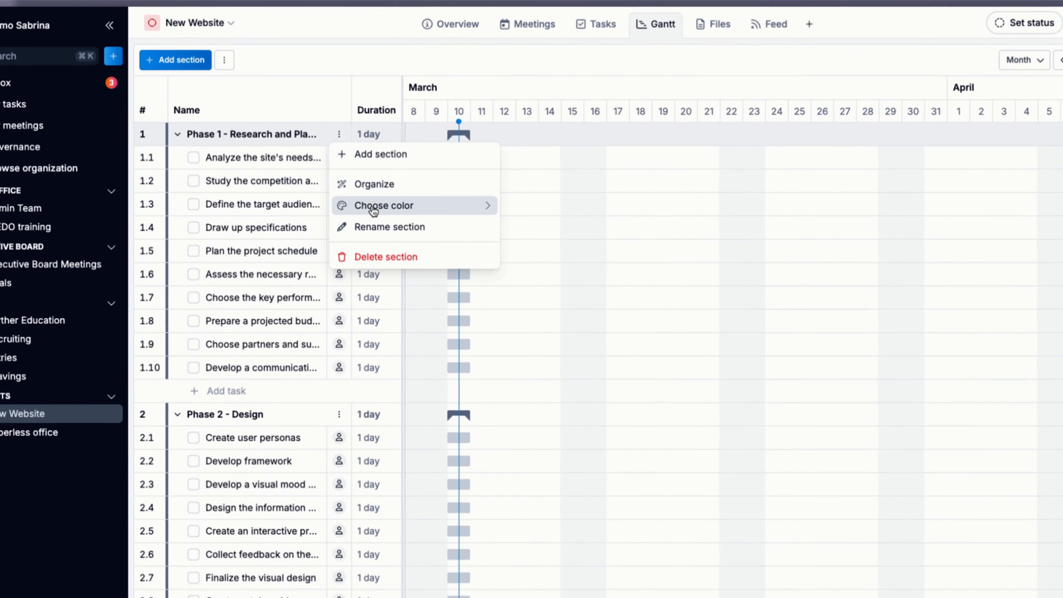
{"action": "mouse_move", "coordinate": [446, 146]}
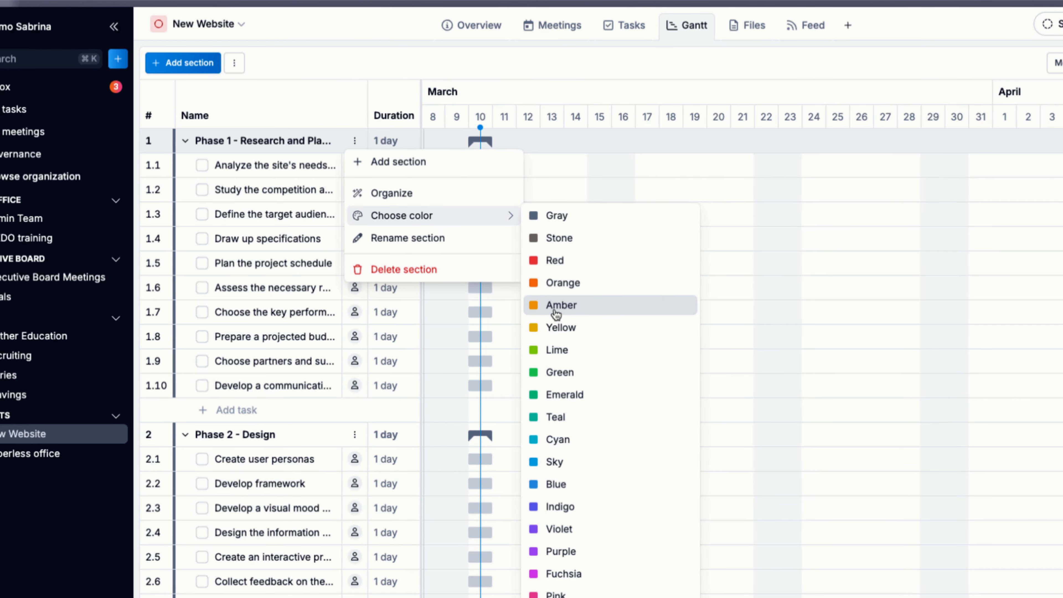
{"action": "left_click", "coordinate": [533, 305]}
{"action": "left_click", "coordinate": [332, 141]}
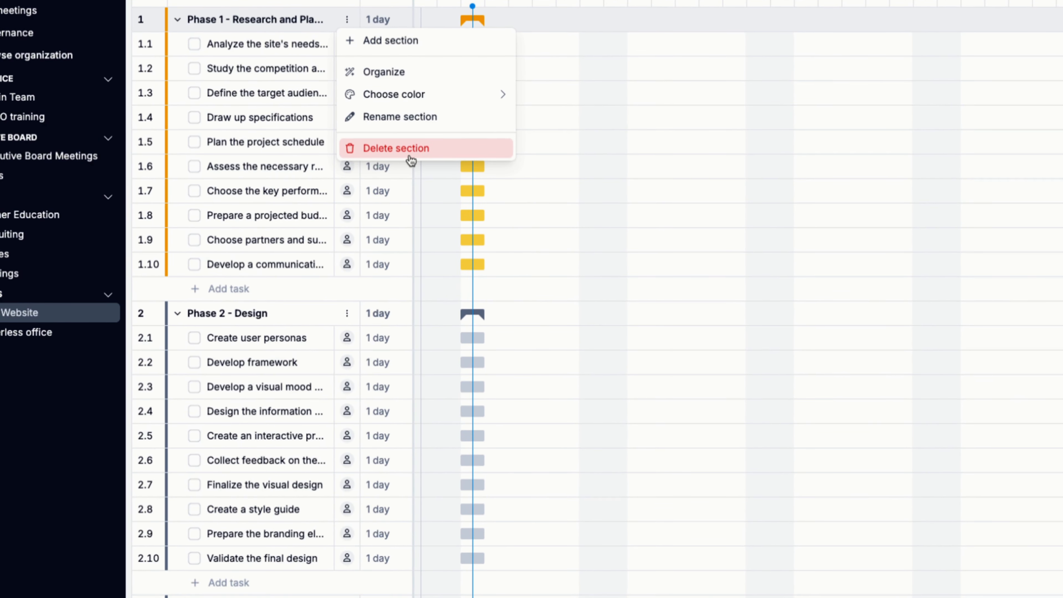
{"action": "left_click", "coordinate": [347, 313]}
{"action": "mouse_move", "coordinate": [469, 388]}
{"action": "left_click", "coordinate": [535, 389]}
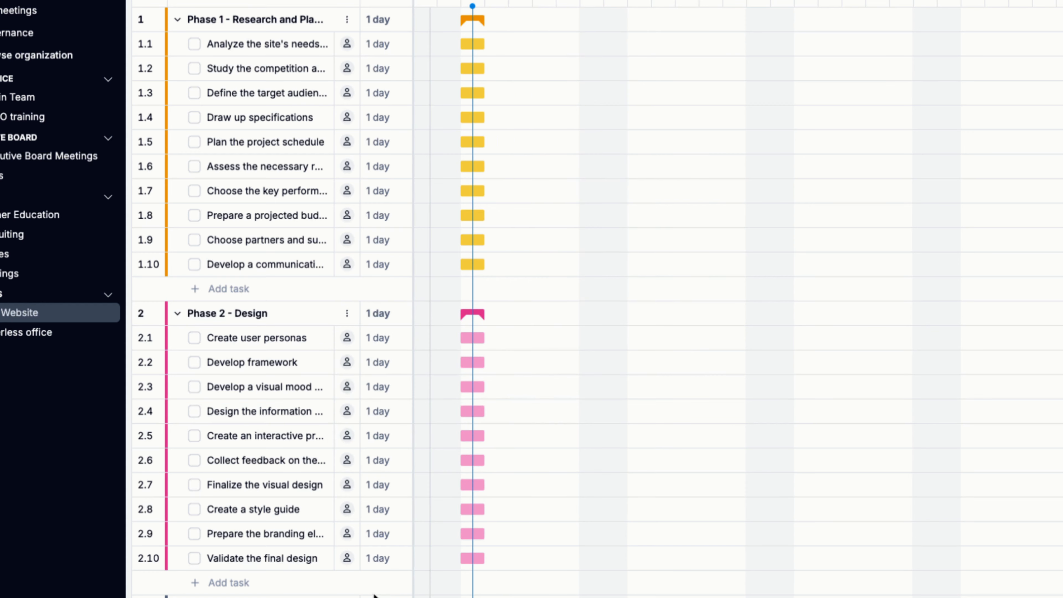
Step: Color the Phase 3 - Development section violet and Phase 4 - Content sky blue, and choose a color for Phase 5 - Test and Launch
{"action": "scroll", "coordinate": [418, 452], "scroll_direction": "down", "scroll_amount": 15}
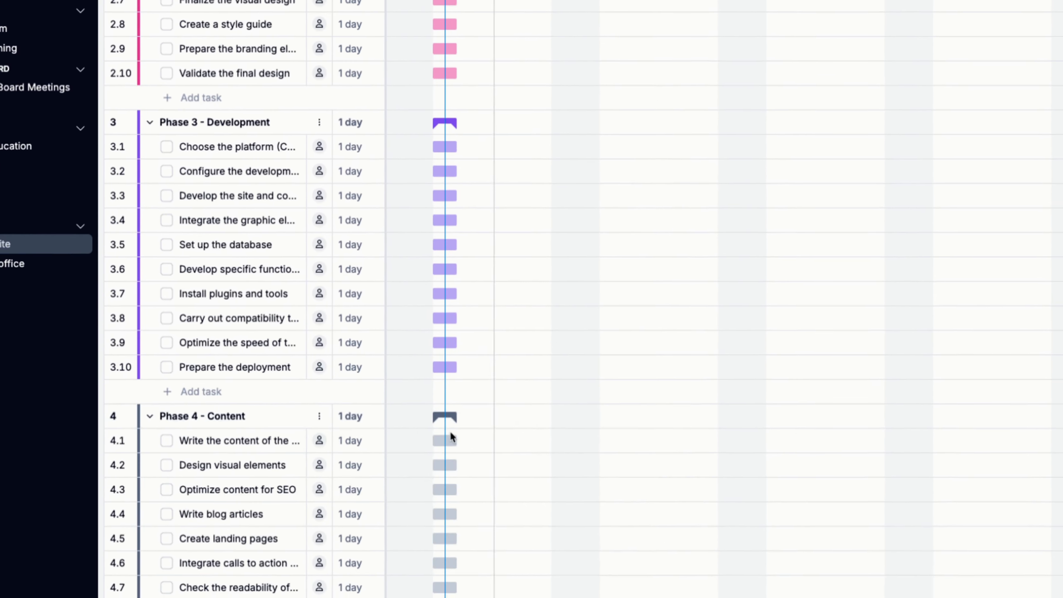
{"action": "left_click", "coordinate": [332, 365]}
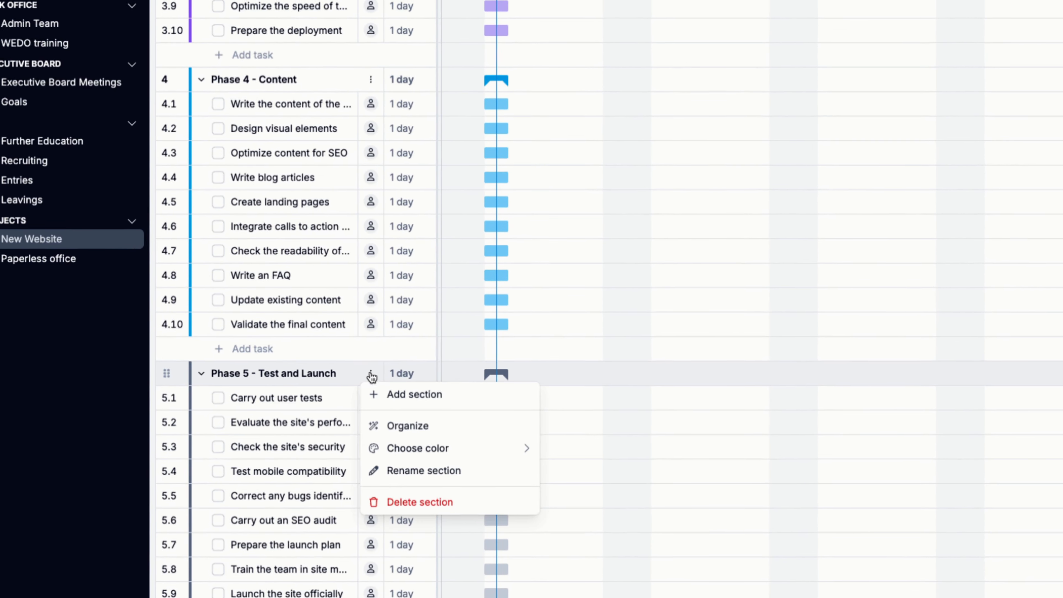
{"action": "mouse_move", "coordinate": [422, 439]}
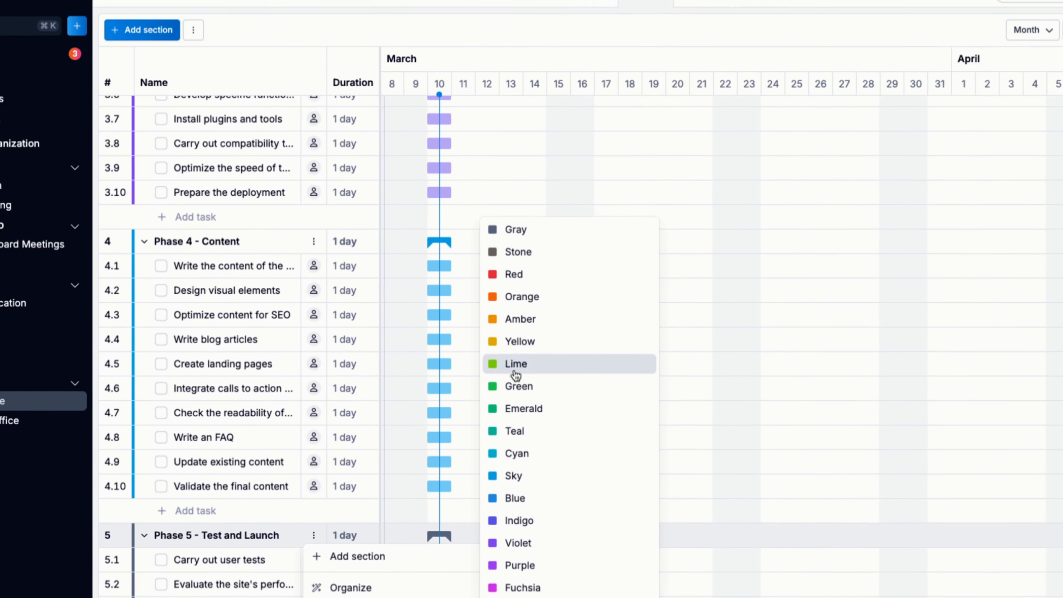
{"action": "left_click", "coordinate": [575, 211]}
Step: Assign a responsible team member to each task in the Phase 1 - Research and Planning section
{"action": "scroll", "coordinate": [387, 171], "scroll_direction": "up", "scroll_amount": 15}
{"action": "left_click", "coordinate": [382, 165]}
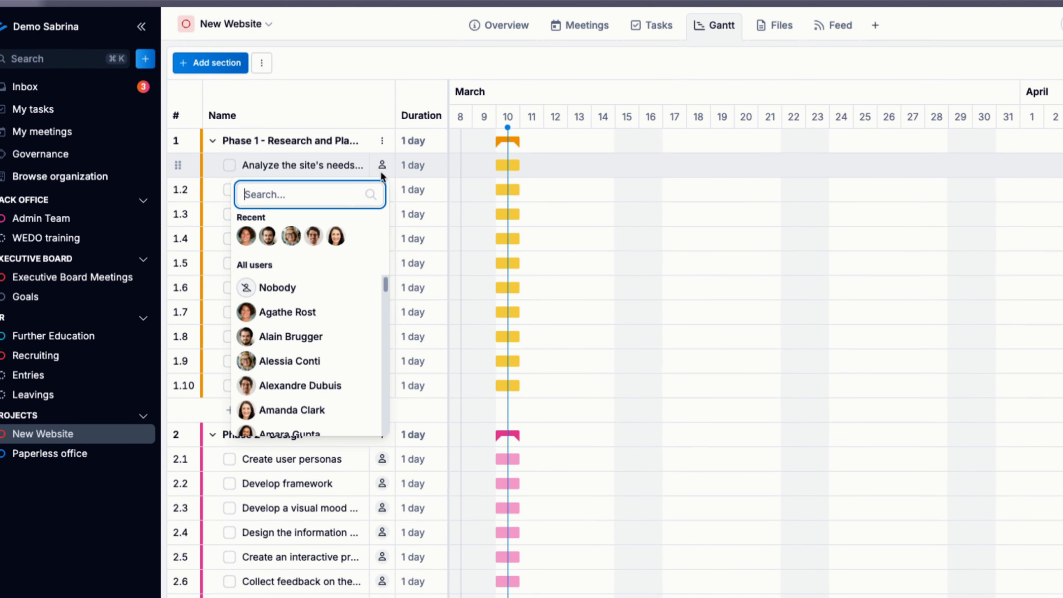
{"action": "left_click", "coordinate": [336, 236]}
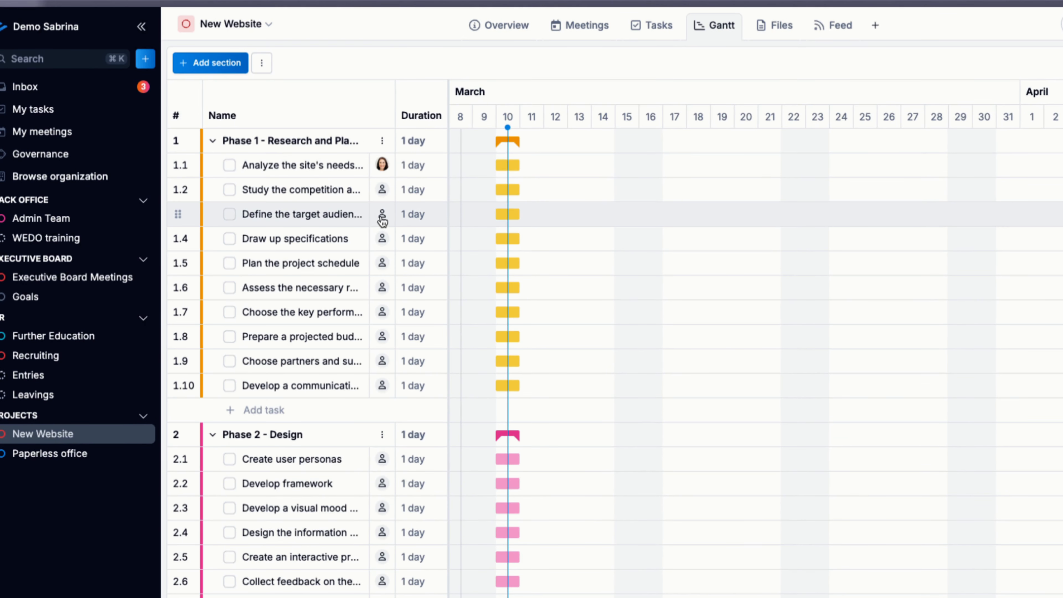
{"action": "left_click", "coordinate": [382, 190]}
{"action": "left_click", "coordinate": [360, 260]}
{"action": "left_click", "coordinate": [380, 214]}
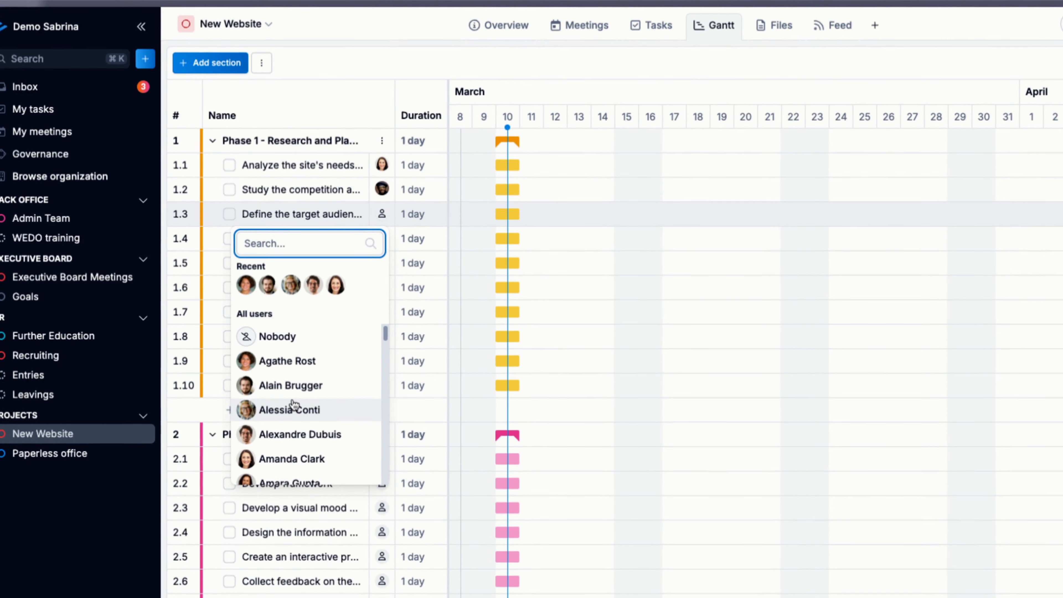
{"action": "scroll", "coordinate": [294, 404], "scroll_direction": "down", "scroll_amount": 3}
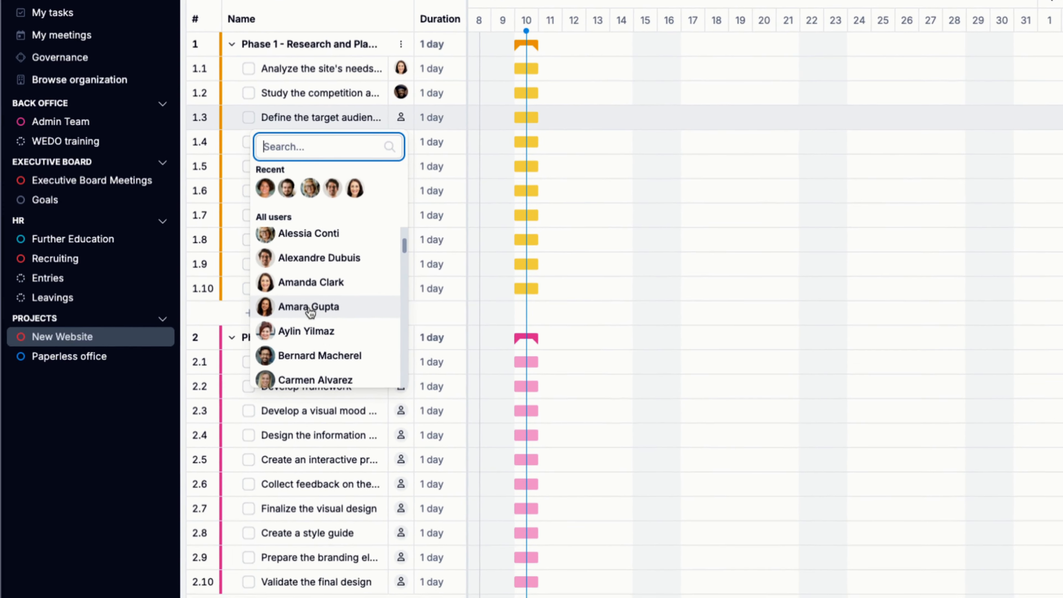
{"action": "left_click", "coordinate": [292, 410]}
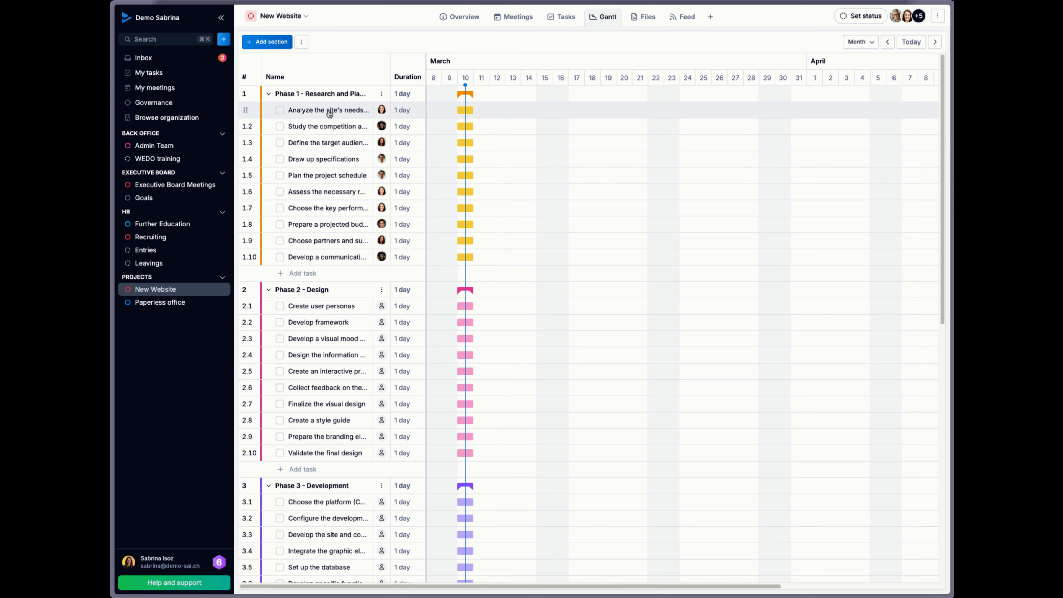
Step: Open the task "Analyze the site's needs and objectives" and view its due date options, leaving the date unset
{"action": "left_click", "coordinate": [329, 112]}
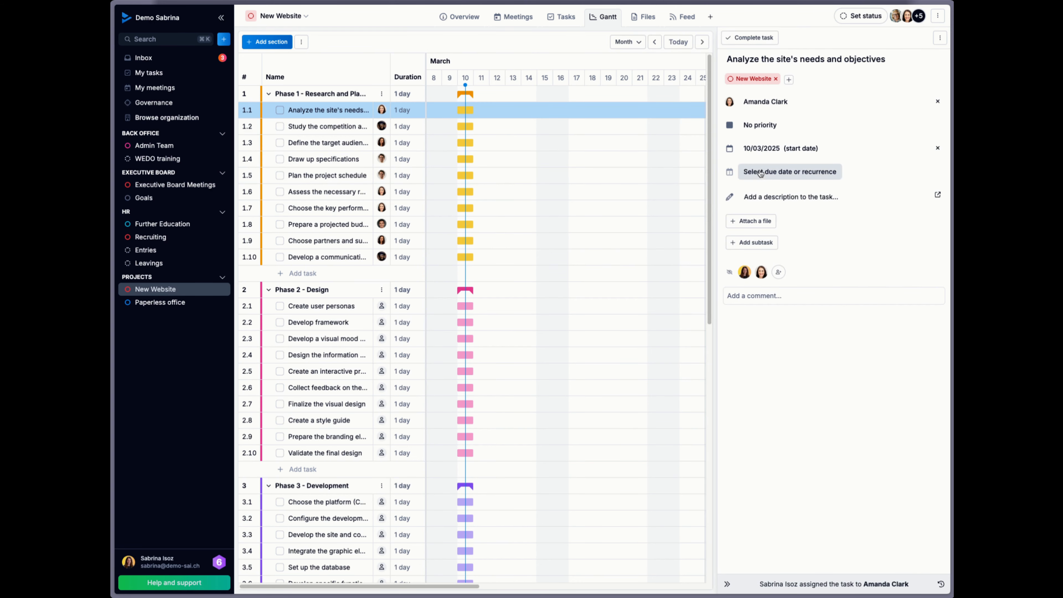
{"action": "left_click", "coordinate": [767, 175]}
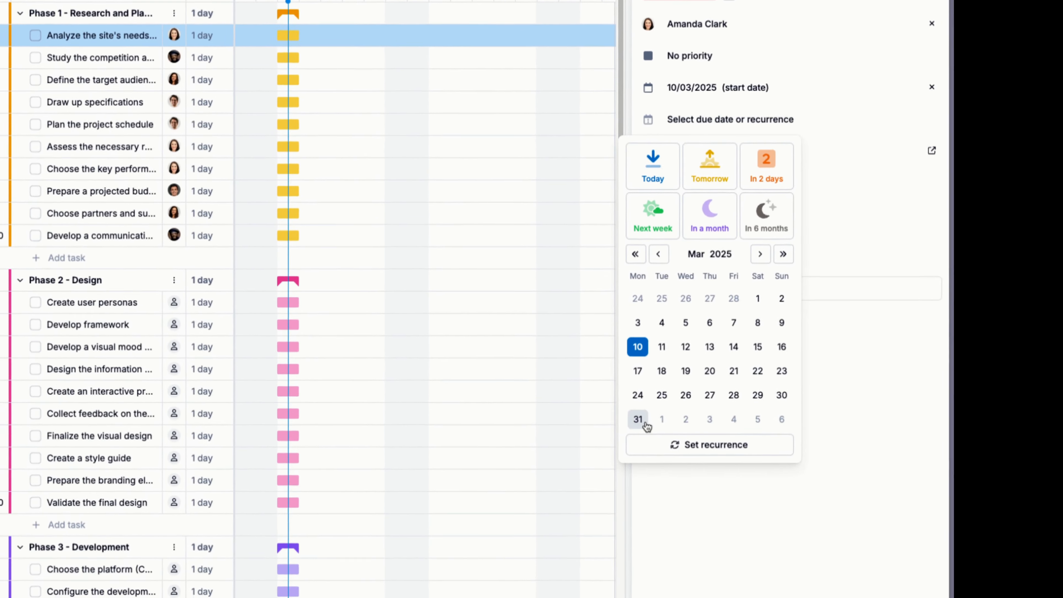
{"action": "left_click", "coordinate": [722, 392]}
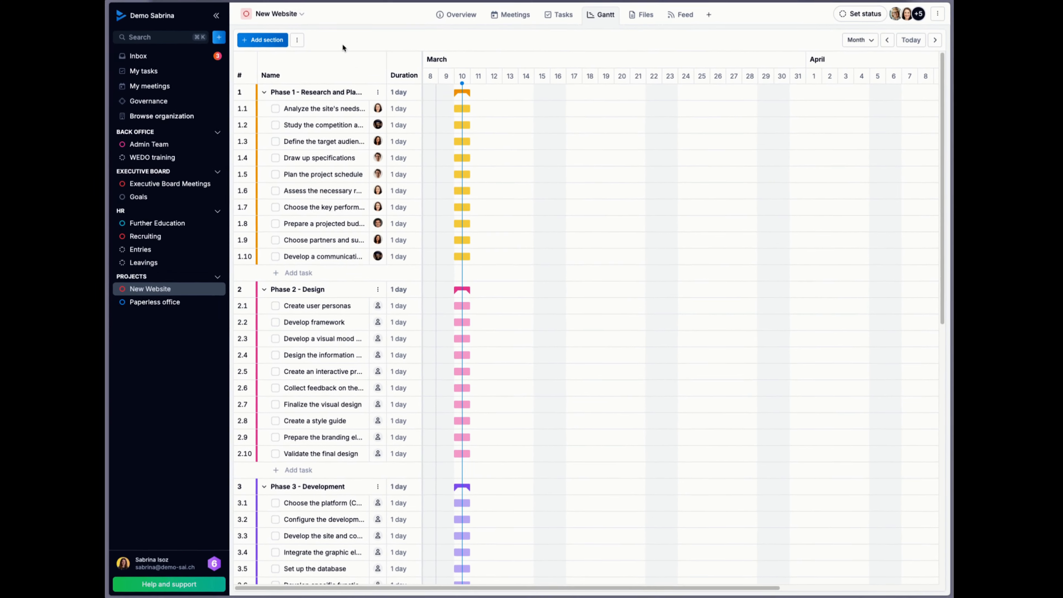
Step: Set the due date of the task "Analyze the site's needs and objectives" to 30 March 2025
{"action": "left_click", "coordinate": [328, 112]}
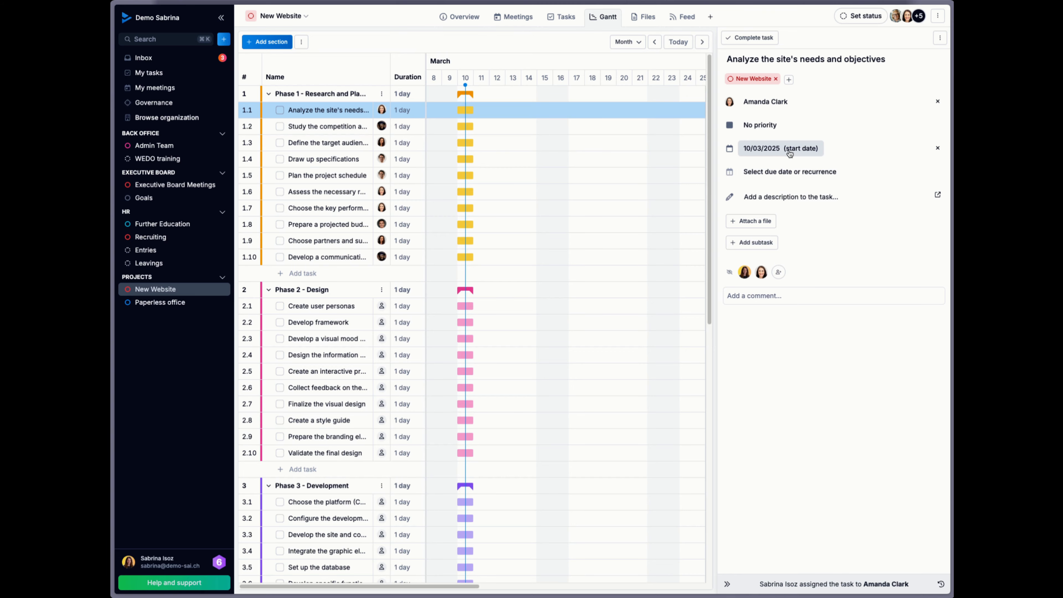
{"action": "left_click", "coordinate": [772, 175]}
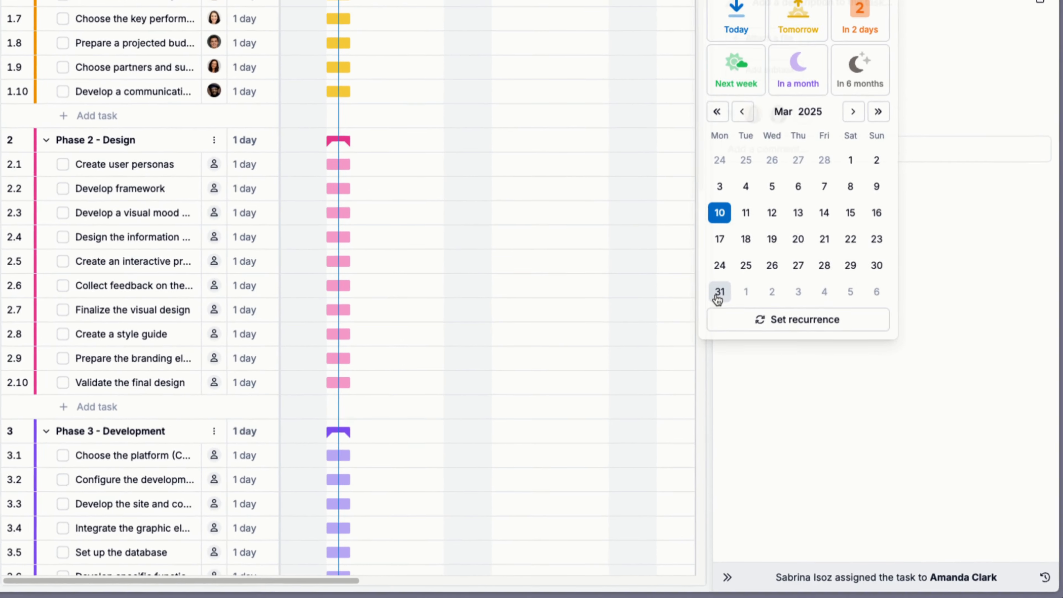
{"action": "left_click", "coordinate": [722, 391]}
{"action": "key", "text": "Escape"}
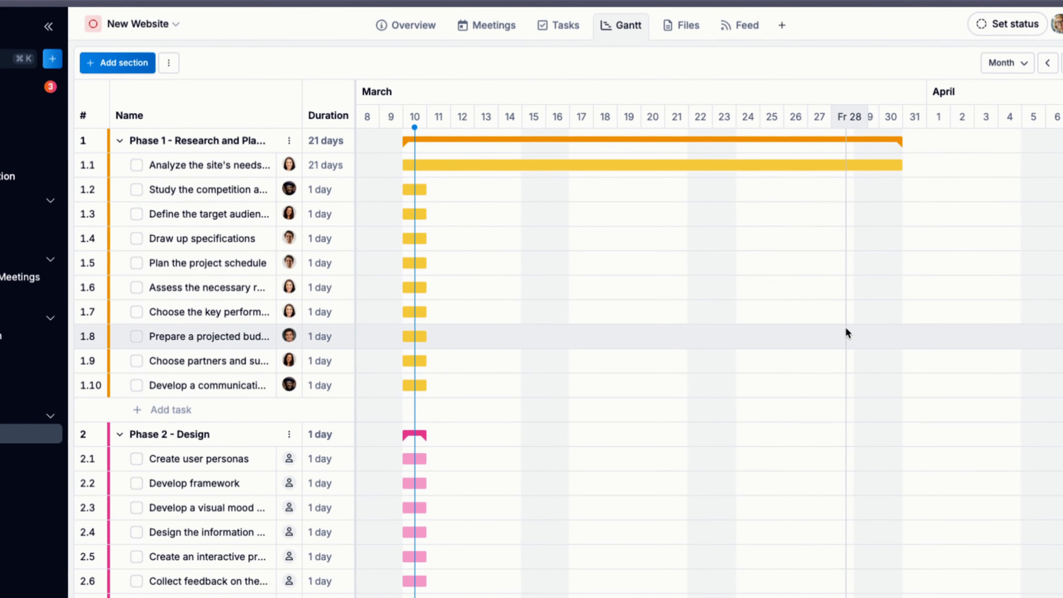
Step: Schedule the remaining Phase 1 tasks on the timeline, including the competition study for 14–20 March and the target audience task for 17–27 March
{"action": "left_click_drag", "start_coordinate": [415, 189], "coordinate": [688, 187]}
{"action": "left_click_drag", "start_coordinate": [406, 209], "coordinate": [624, 214]}
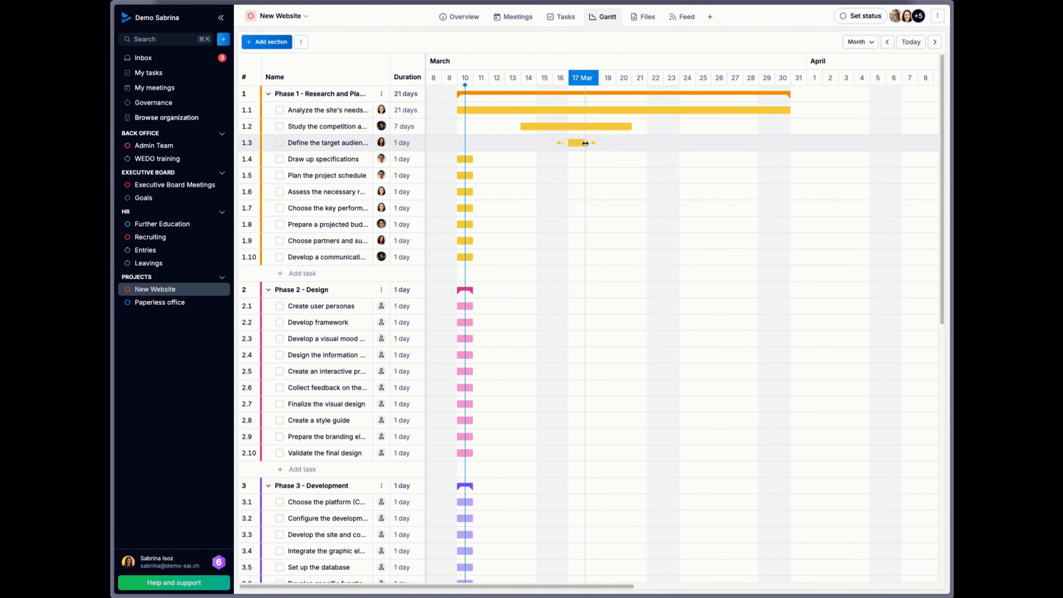
{"action": "left_click_drag", "start_coordinate": [585, 143], "coordinate": [743, 144]}
{"action": "left_click_drag", "start_coordinate": [466, 160], "coordinate": [605, 160]}
{"action": "left_click_drag", "start_coordinate": [421, 176], "coordinate": [789, 178]}
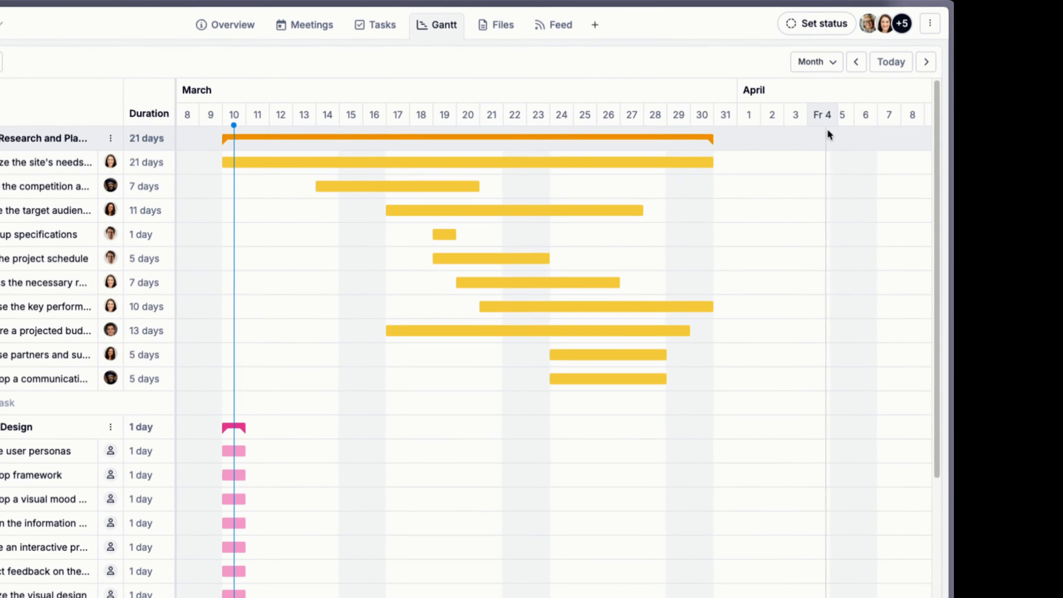
Step: View the Gantt timeline at the Year and Quarter scales and return it to the Month scale
{"action": "left_click", "coordinate": [831, 62]}
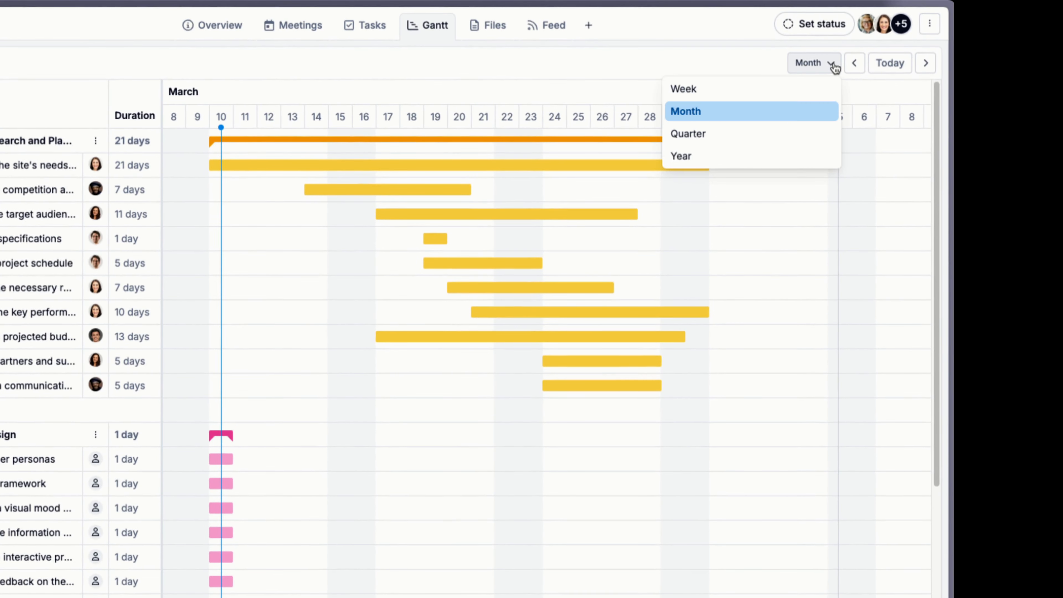
{"action": "left_click", "coordinate": [734, 157]}
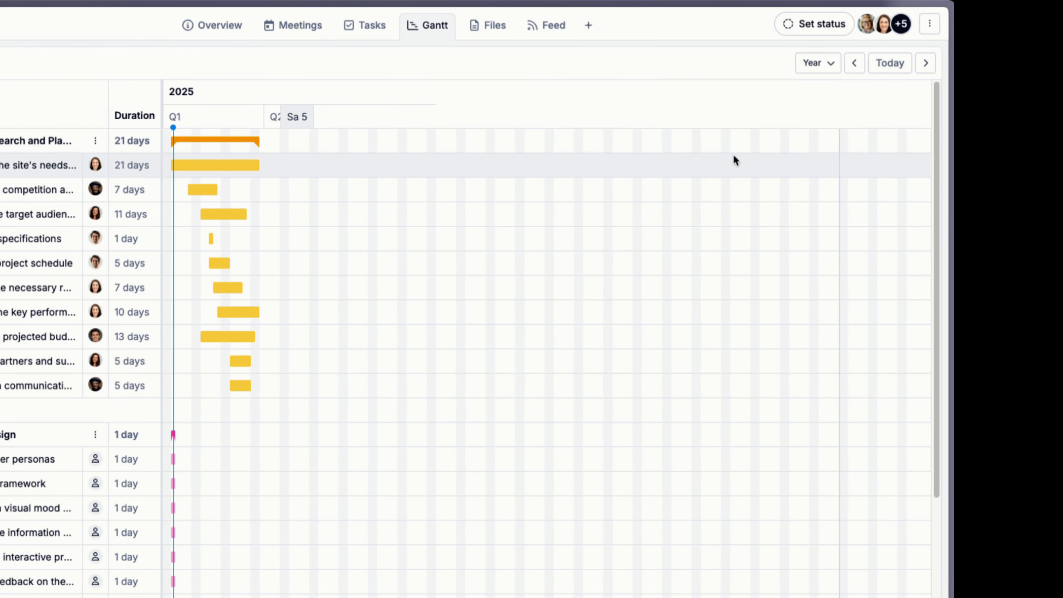
{"action": "left_click", "coordinate": [825, 67]}
{"action": "left_click", "coordinate": [754, 133]}
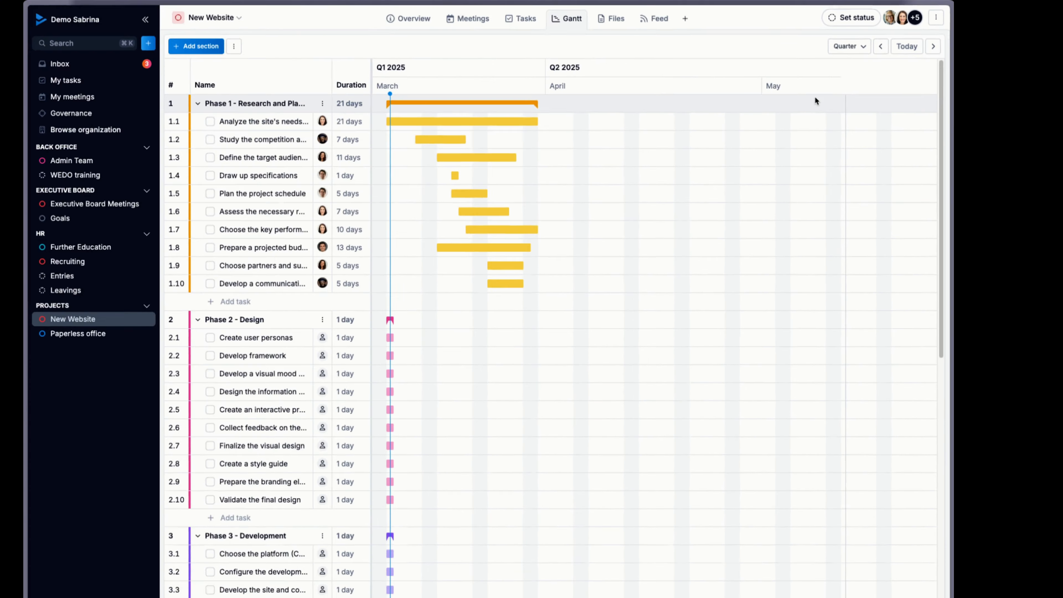
{"action": "left_click", "coordinate": [824, 65]}
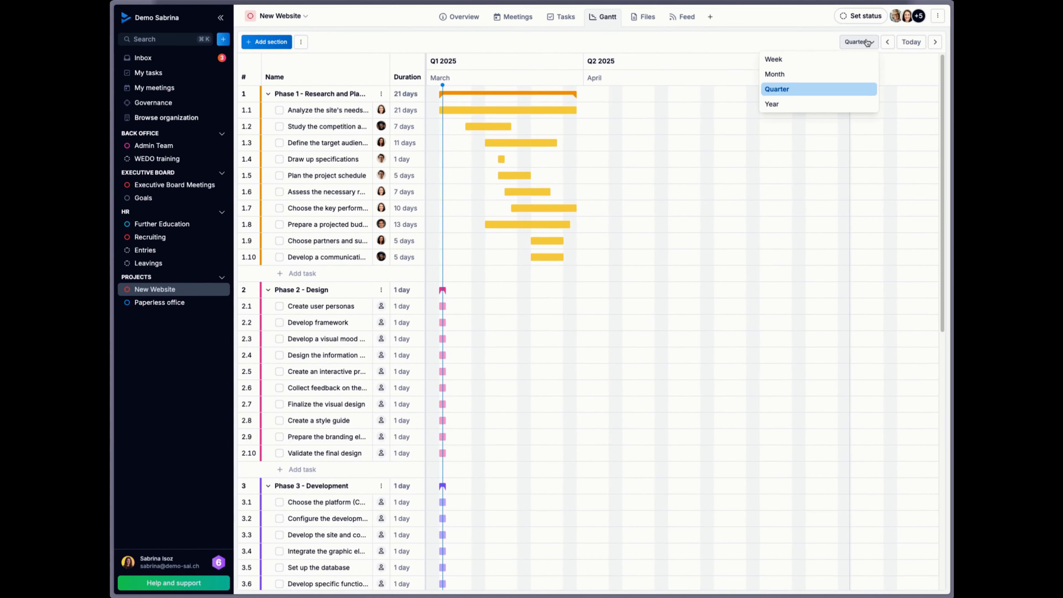
{"action": "left_click", "coordinate": [774, 74]}
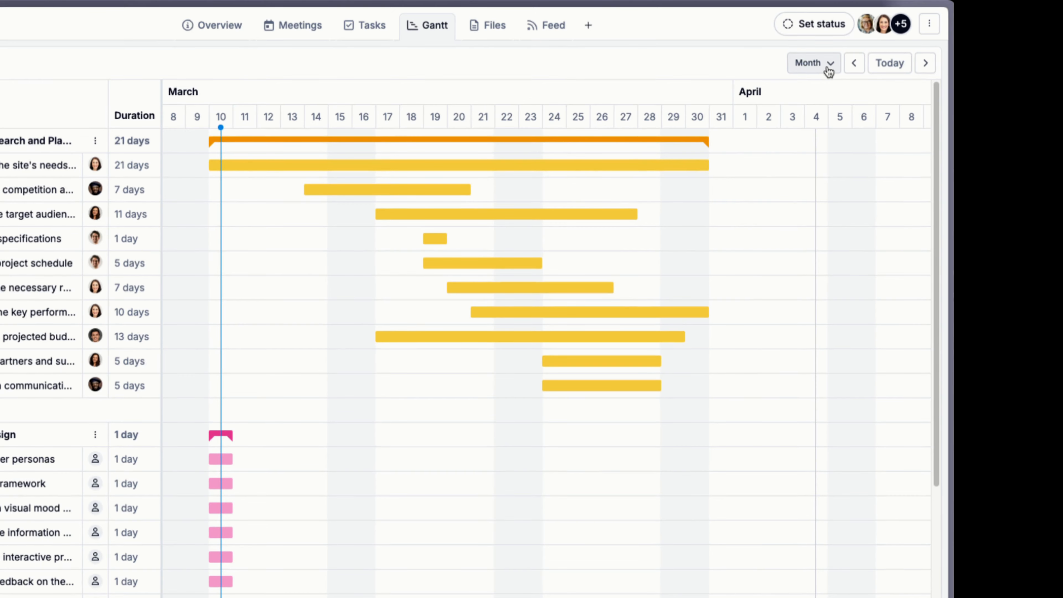
{"action": "left_click", "coordinate": [827, 70]}
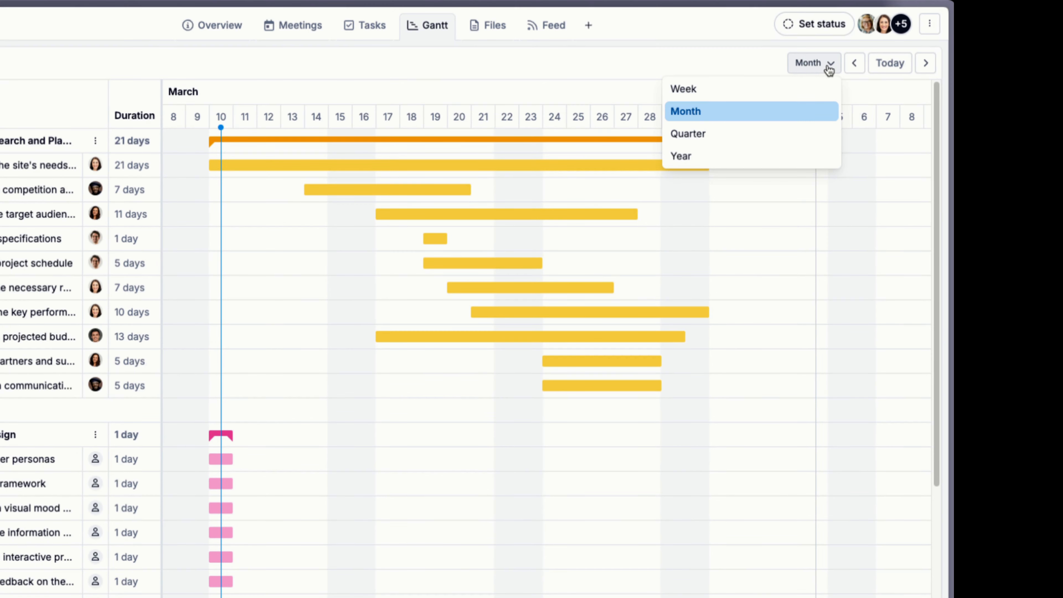
{"action": "left_click", "coordinate": [771, 100]}
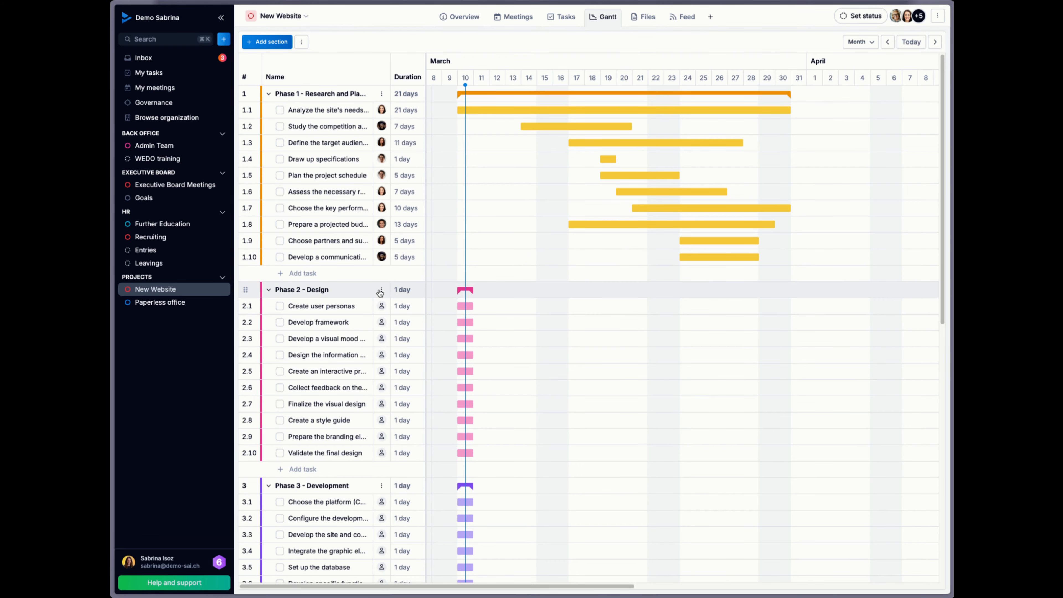
Step: Use Organize on the Phase 2 - Design section to assign a responsible team member to each of its tasks
{"action": "left_click", "coordinate": [381, 290]}
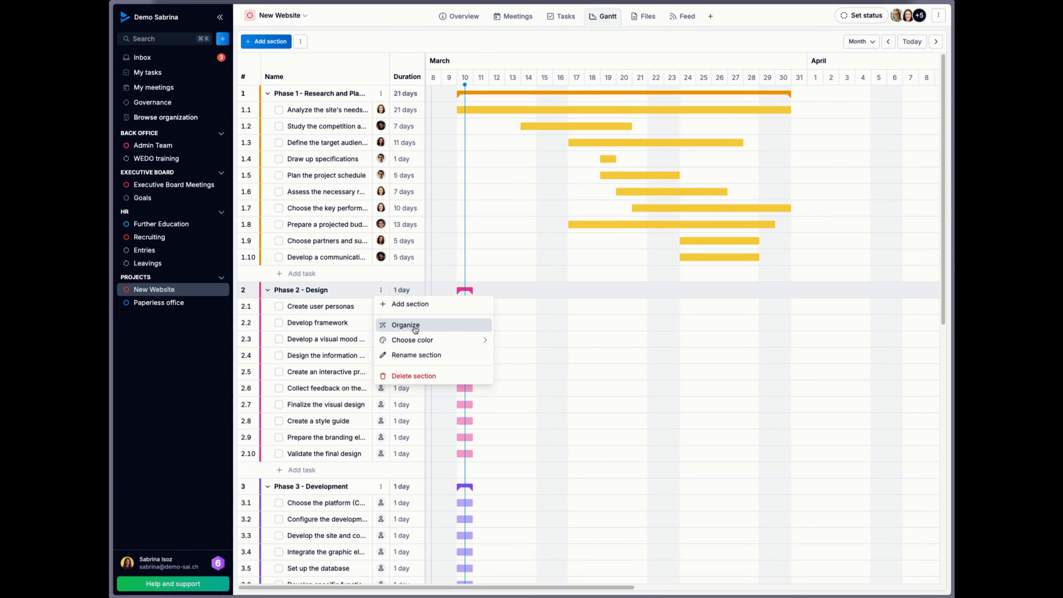
{"action": "left_click", "coordinate": [415, 326]}
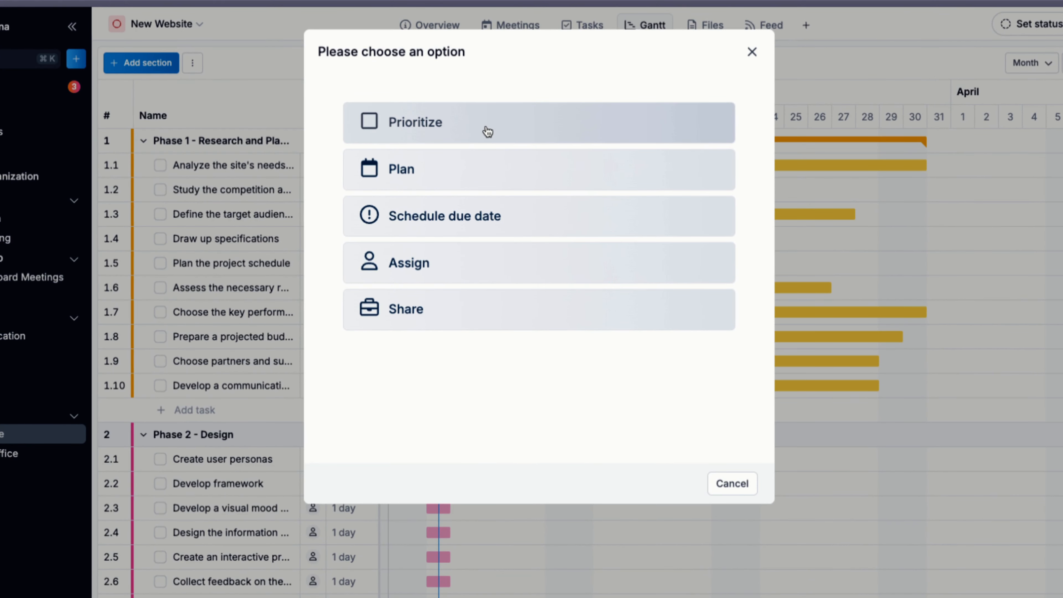
{"action": "left_click", "coordinate": [483, 270]}
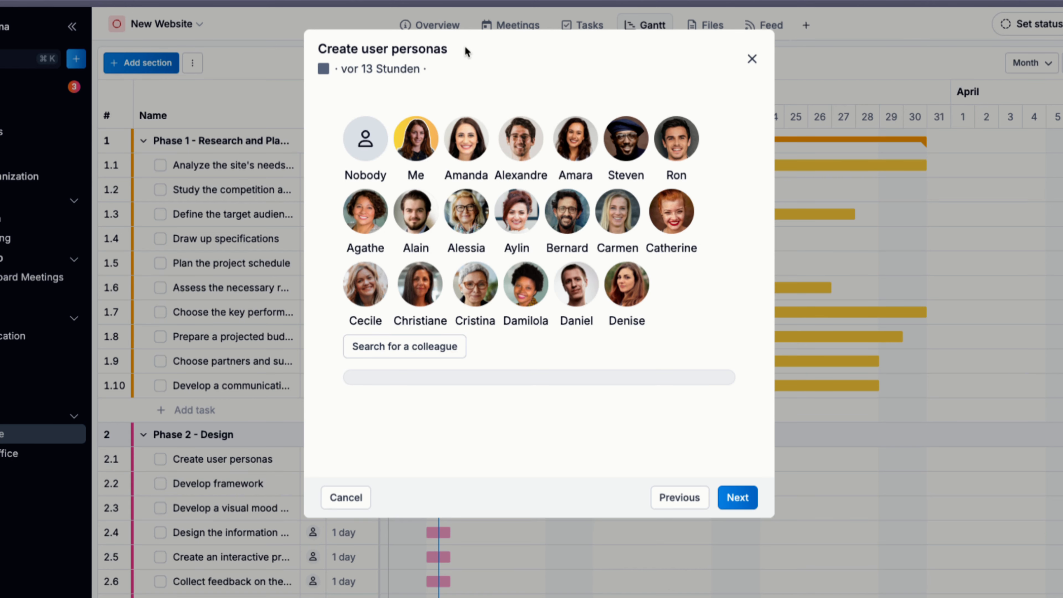
{"action": "left_click", "coordinate": [471, 142]}
{"action": "left_click", "coordinate": [583, 143]}
{"action": "left_click", "coordinate": [618, 146]}
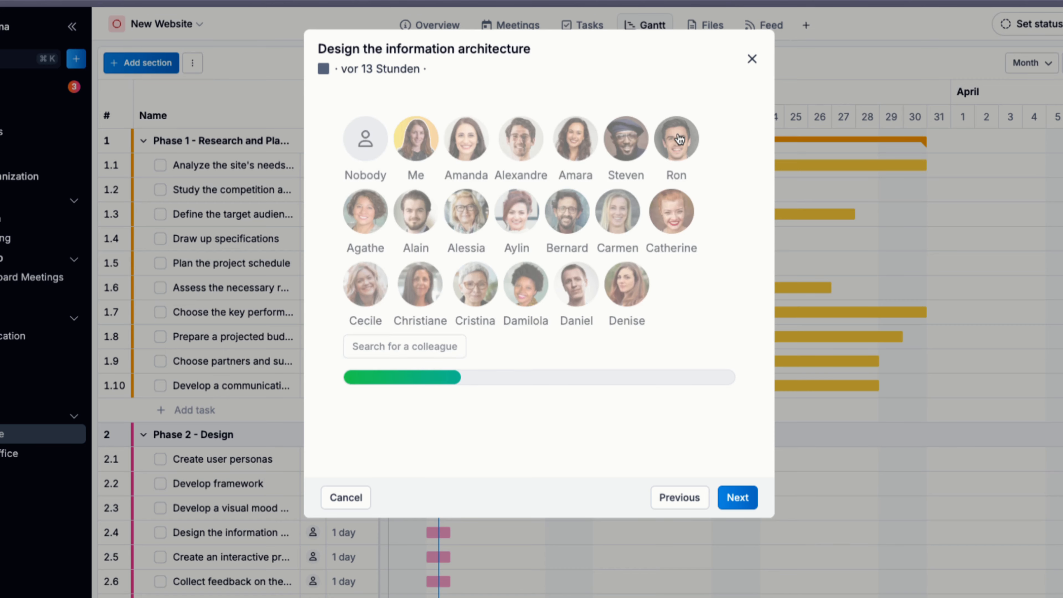
{"action": "left_click", "coordinate": [679, 146]}
{"action": "left_click", "coordinate": [679, 229]}
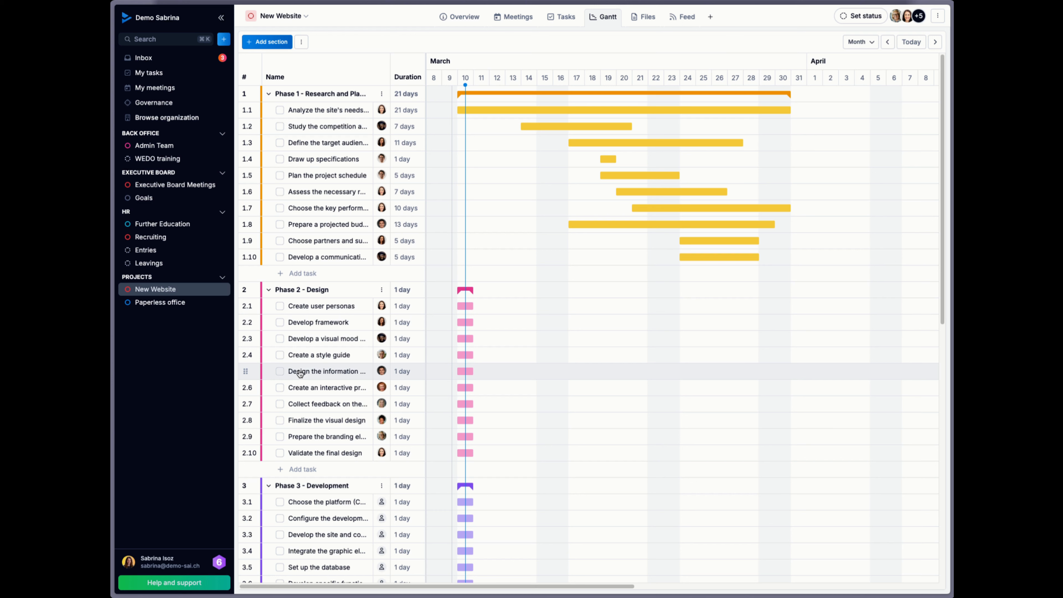
Step: Try to reorder the task "Design the information architecture" within the Phase 2 - Design section
{"action": "left_click", "coordinate": [246, 371]}
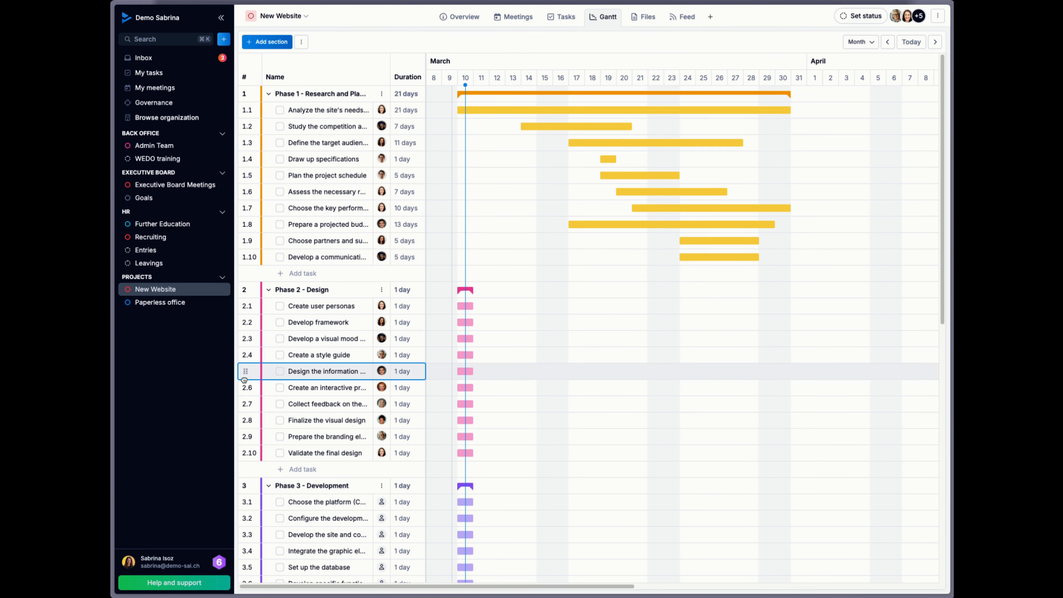
{"action": "mouse_move", "coordinate": [245, 379]}
{"action": "left_mouse_down"}
{"action": "mouse_move", "coordinate": [249, 523]}
{"action": "mouse_move", "coordinate": [250, 374]}
{"action": "left_mouse_up"}
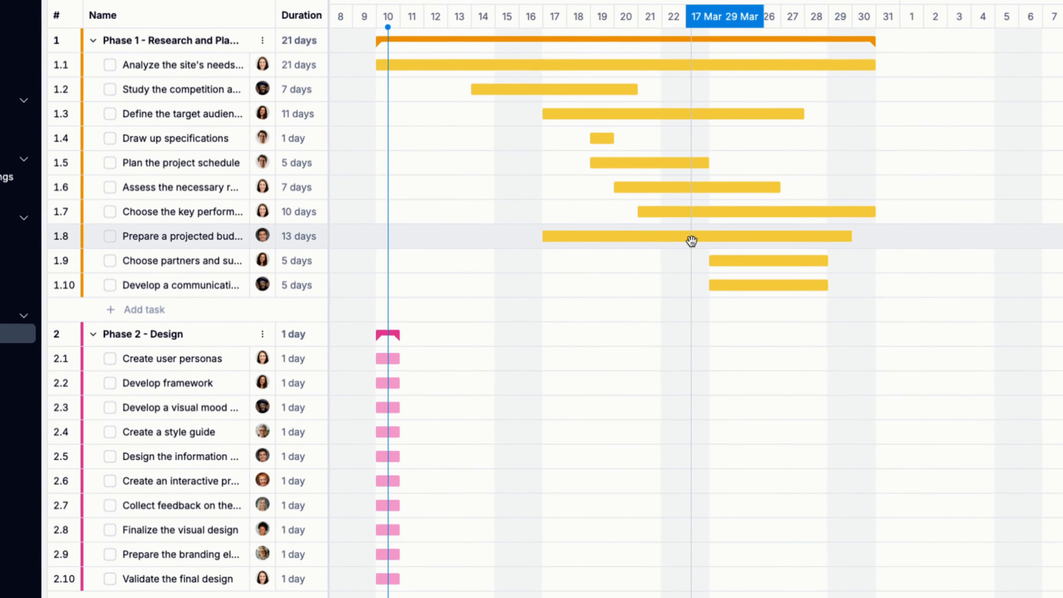
{"action": "mouse_move", "coordinate": [692, 240]}
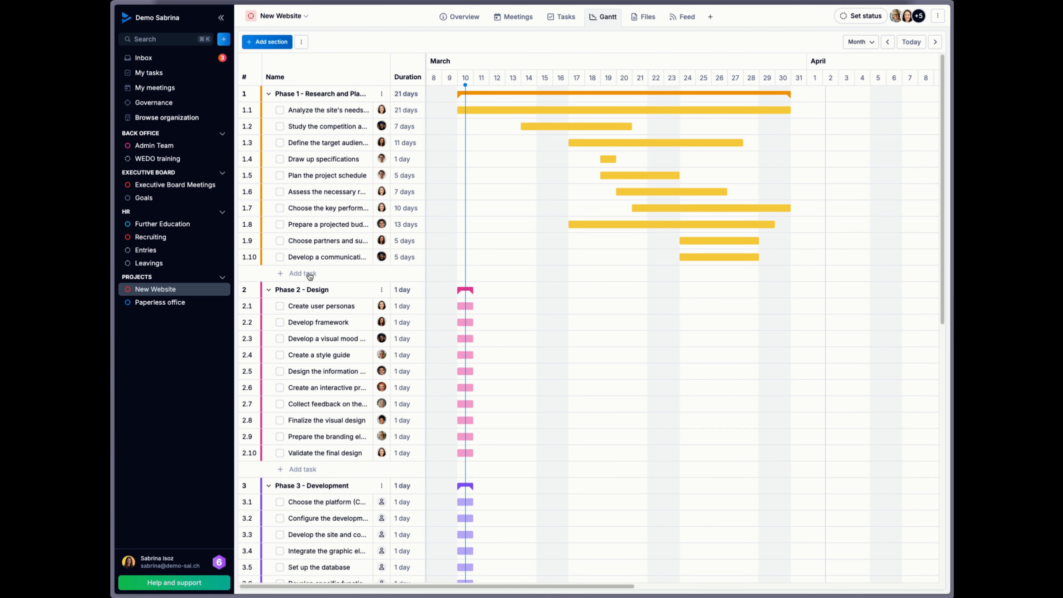
Step: Add "AI Trend Research from the University of Freiburg" and "Industry Report 2024" to Phase 1, scheduled for 17–24 March and 26–30 March
{"action": "left_click", "coordinate": [310, 274]}
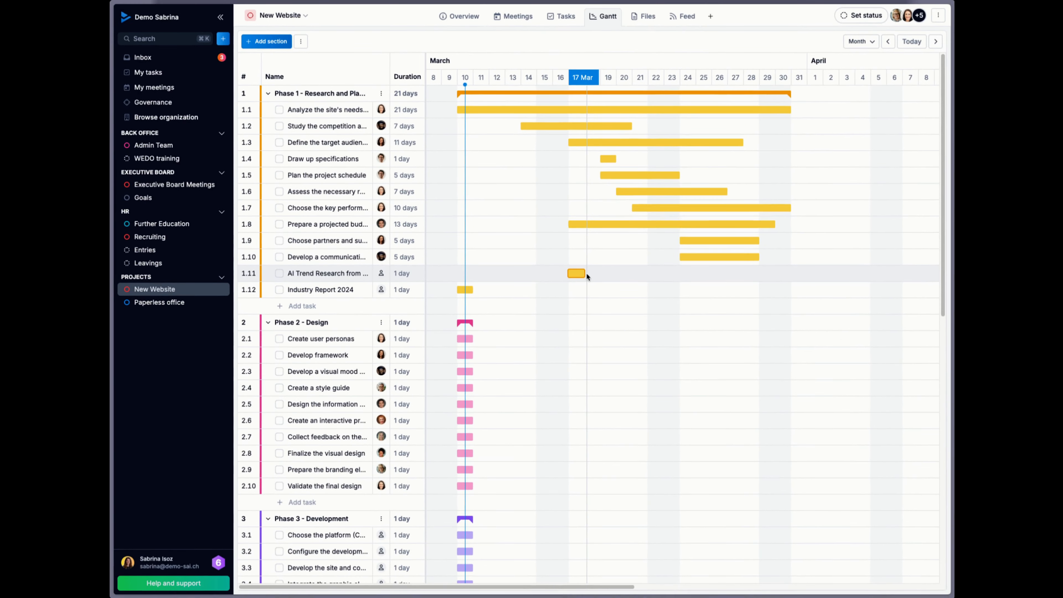
{"action": "left_click_drag", "start_coordinate": [586, 272], "coordinate": [700, 272]}
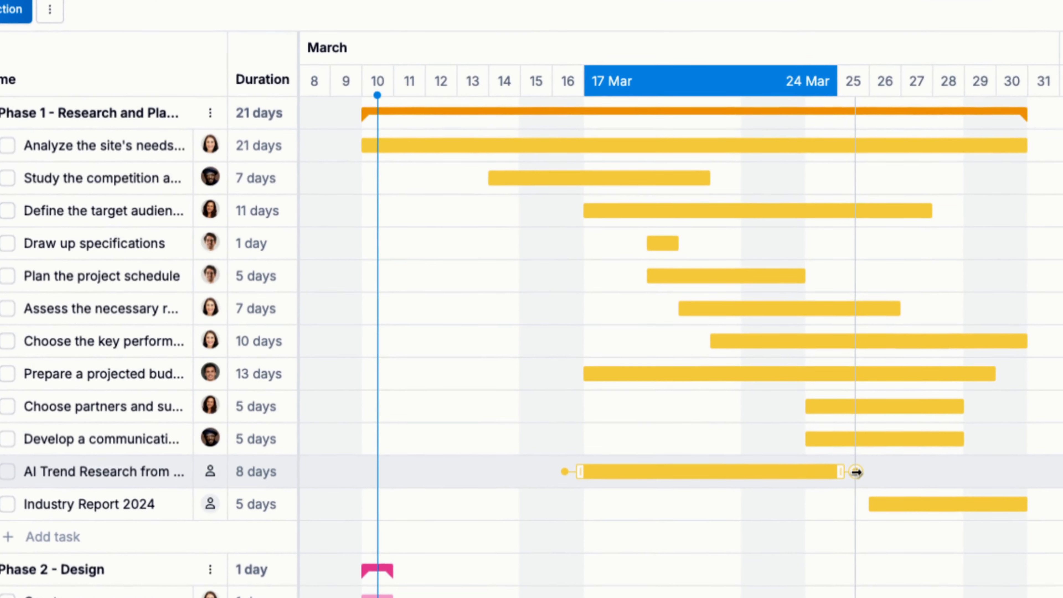
Step: Make Industry Report 2024 dependent on the AI Trend Research task, and open its details and task options
{"action": "left_click_drag", "start_coordinate": [855, 471], "coordinate": [887, 507]}
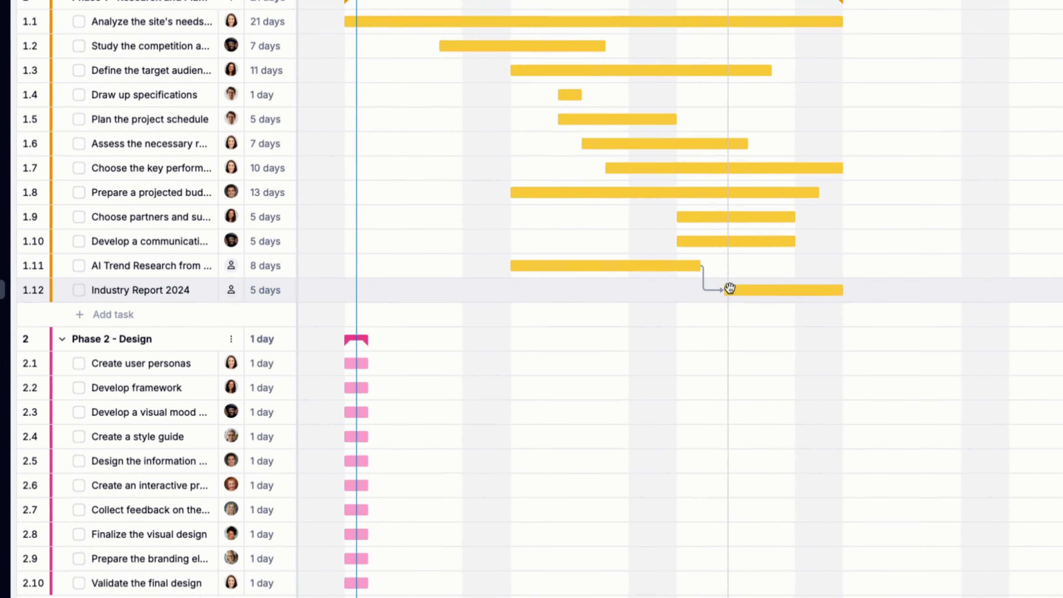
{"action": "left_click", "coordinate": [740, 290]}
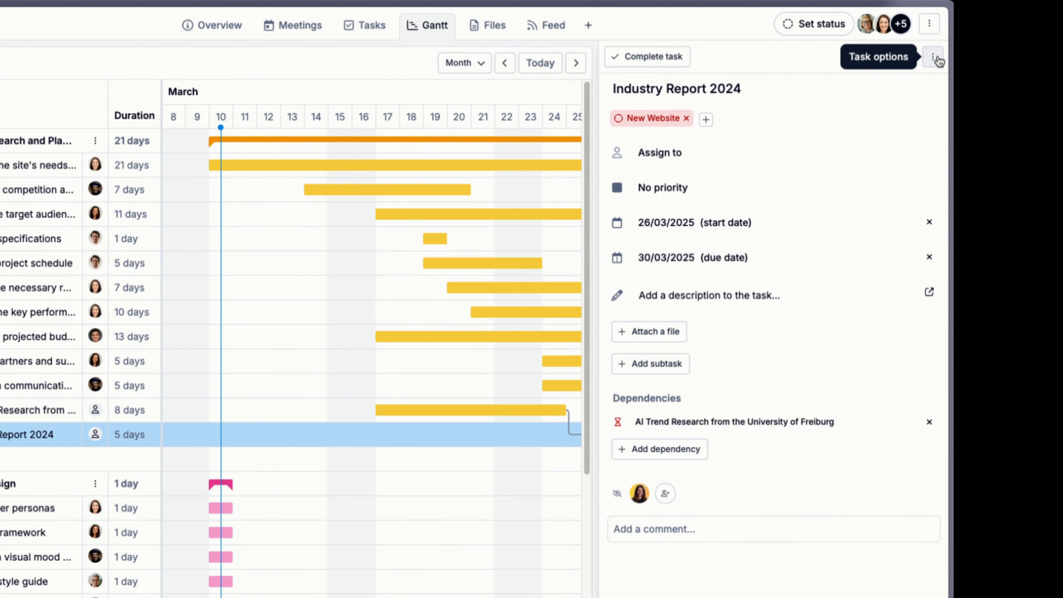
{"action": "left_click", "coordinate": [934, 57]}
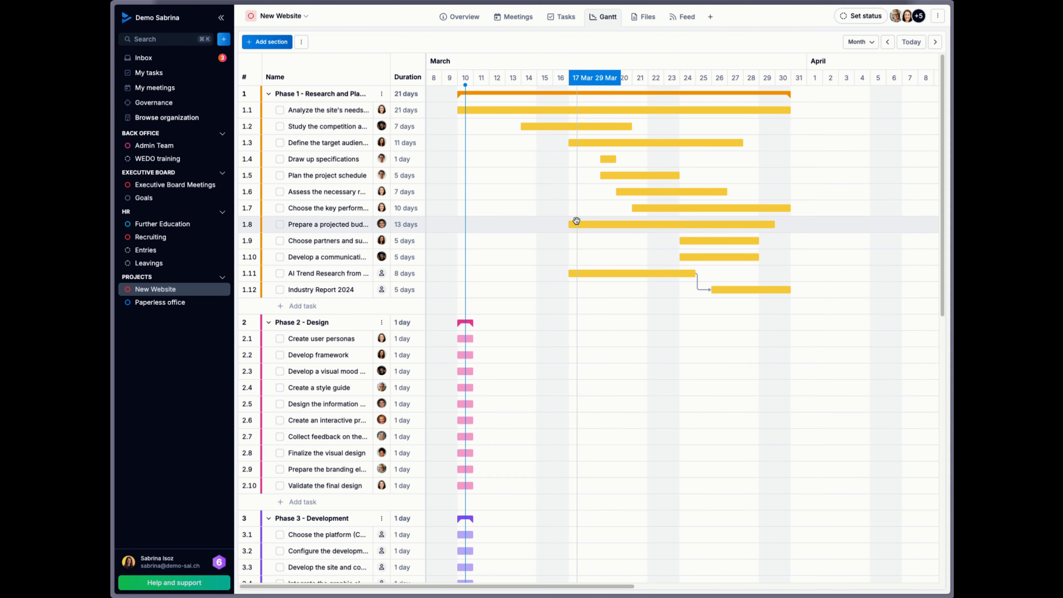
Step: Review the automatic date shifting options Maintain buffer, Consume buffer and Disable automatic shifting, and save the setting as Consume buffer
{"action": "left_click", "coordinate": [301, 42]}
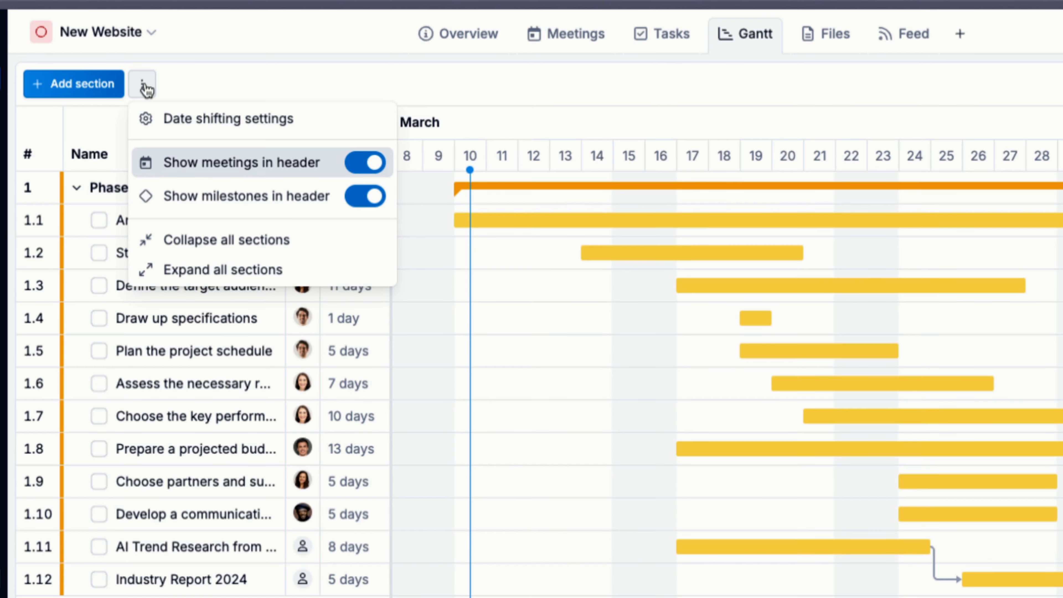
{"action": "left_click", "coordinate": [181, 119]}
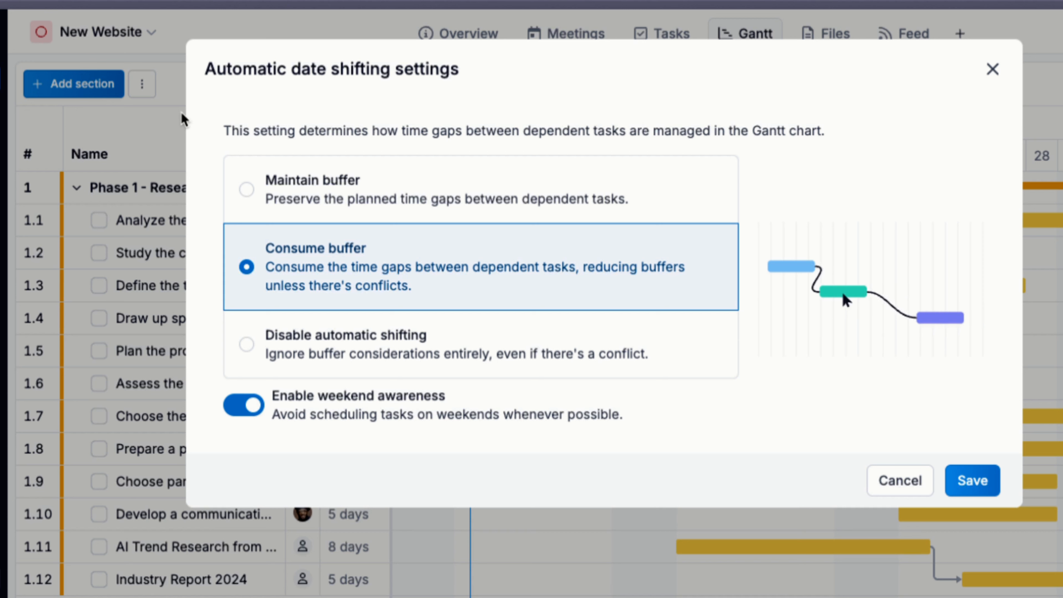
{"action": "left_click", "coordinate": [379, 198]}
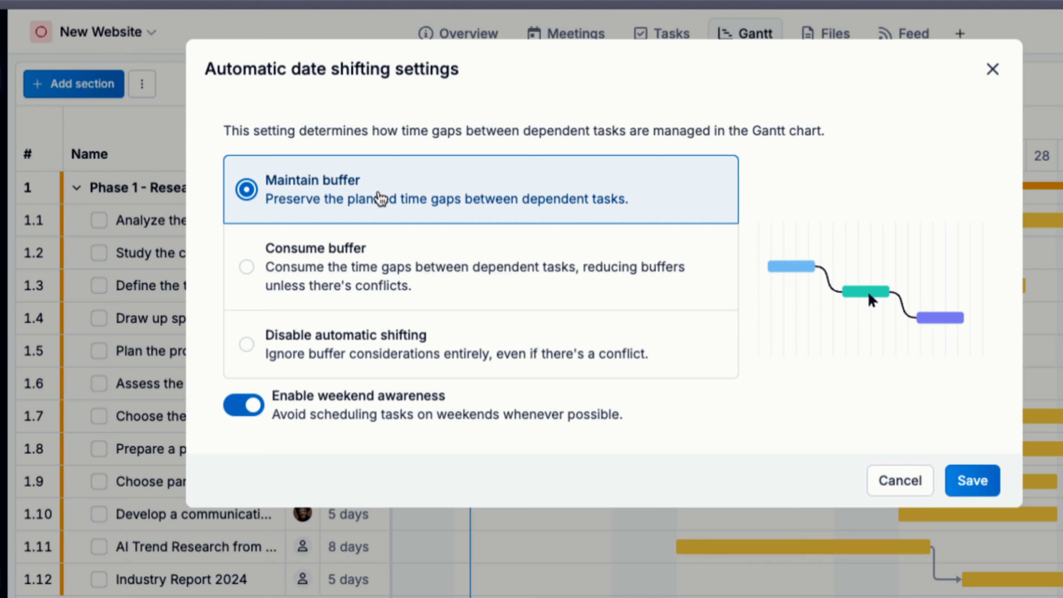
{"action": "left_click", "coordinate": [398, 267]}
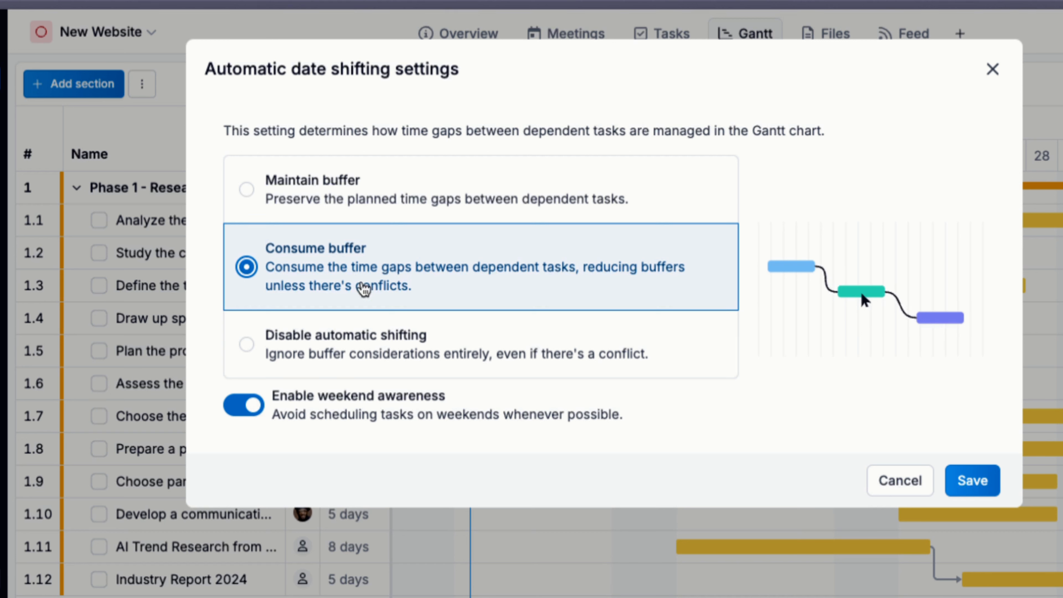
{"action": "left_click", "coordinate": [347, 343]}
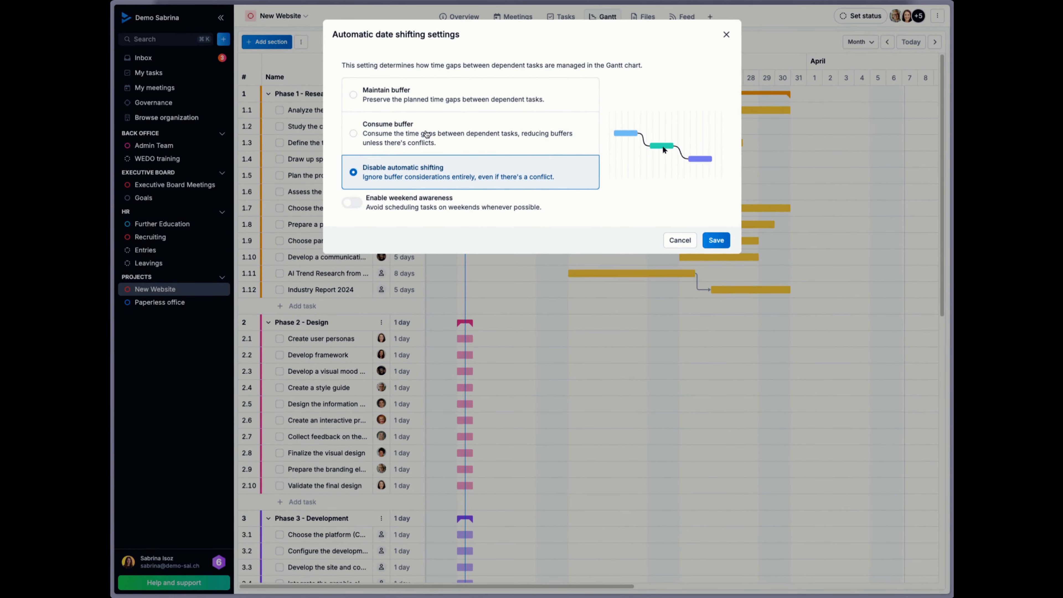
{"action": "left_click", "coordinate": [427, 136]}
{"action": "left_click", "coordinate": [721, 240]}
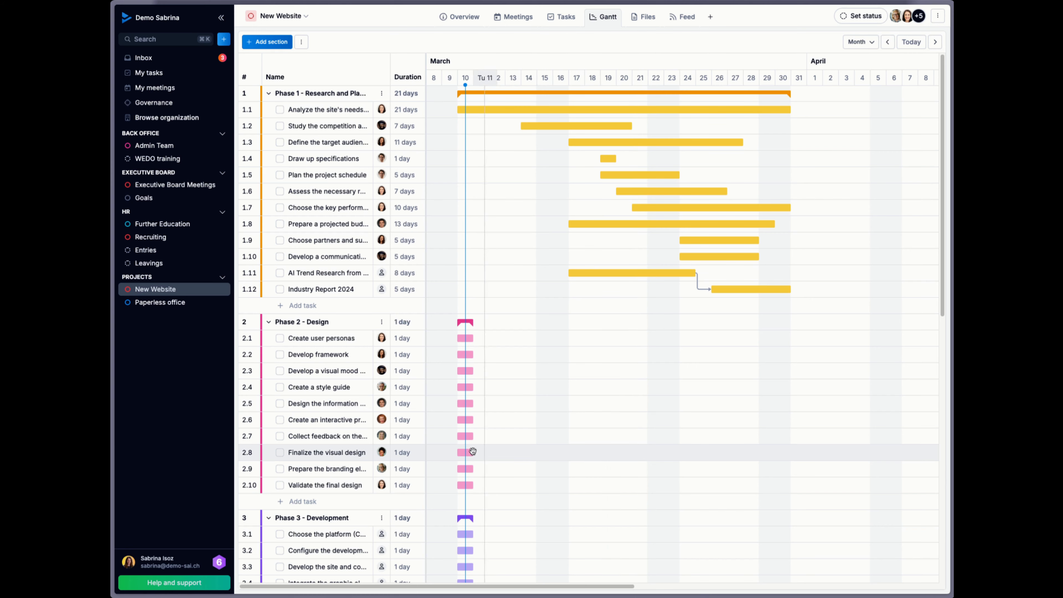
Step: Convert the Phase 2 task "Finalize the visual design" to a milestone and set its due date to 10 April 2025
{"action": "left_click", "coordinate": [346, 453]}
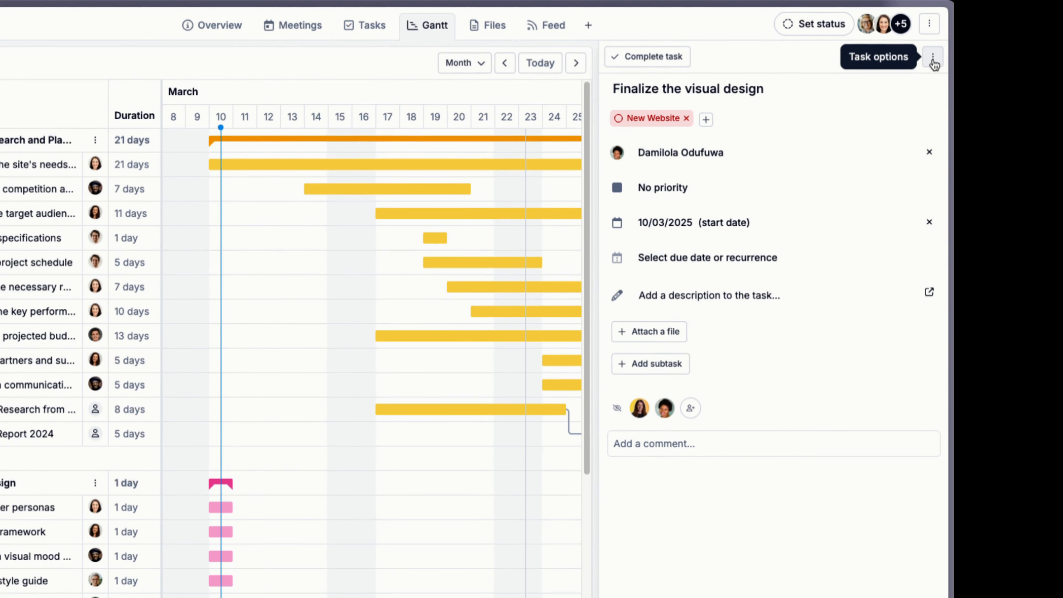
{"action": "left_click", "coordinate": [933, 59]}
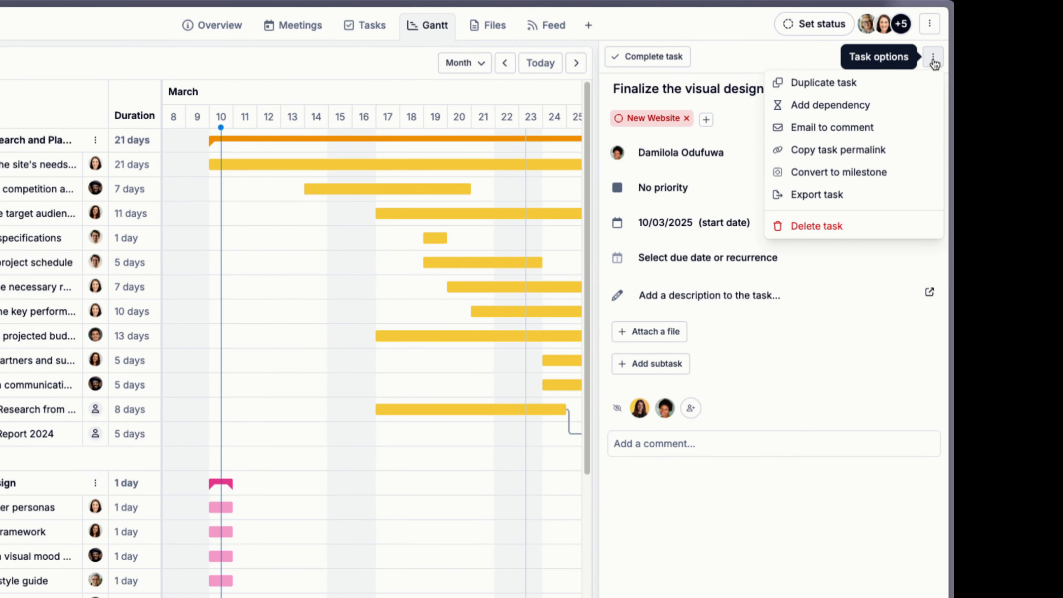
{"action": "left_click", "coordinate": [908, 174]}
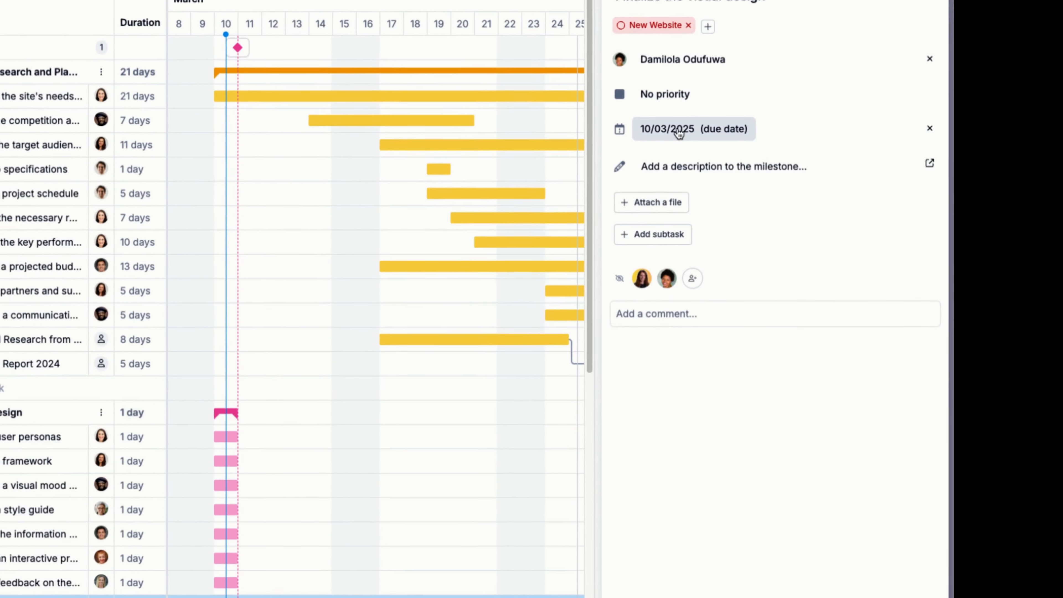
{"action": "left_click", "coordinate": [678, 131]}
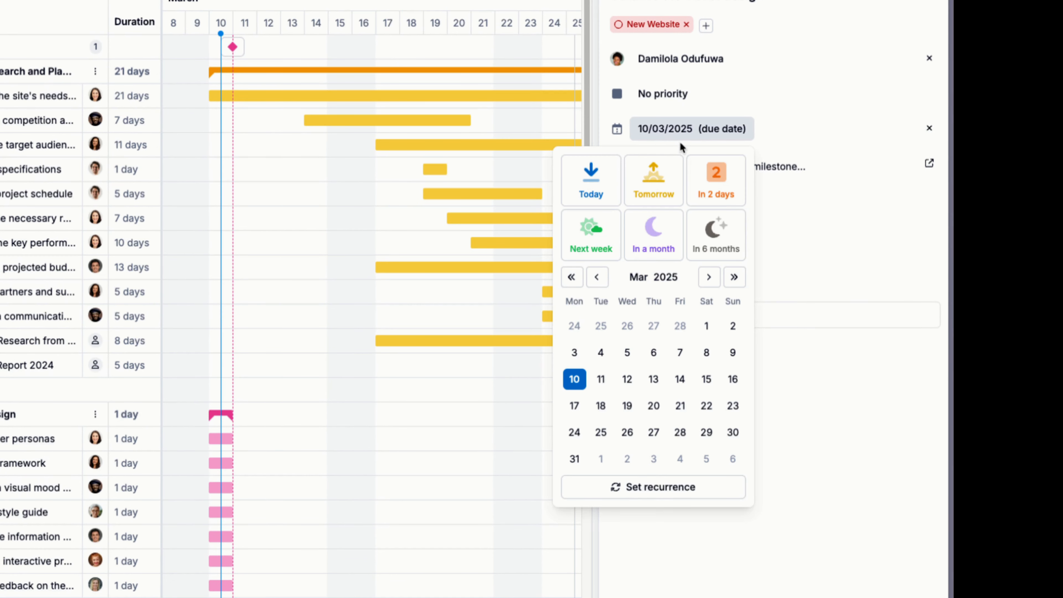
{"action": "left_click", "coordinate": [709, 277]}
{"action": "left_click", "coordinate": [654, 354]}
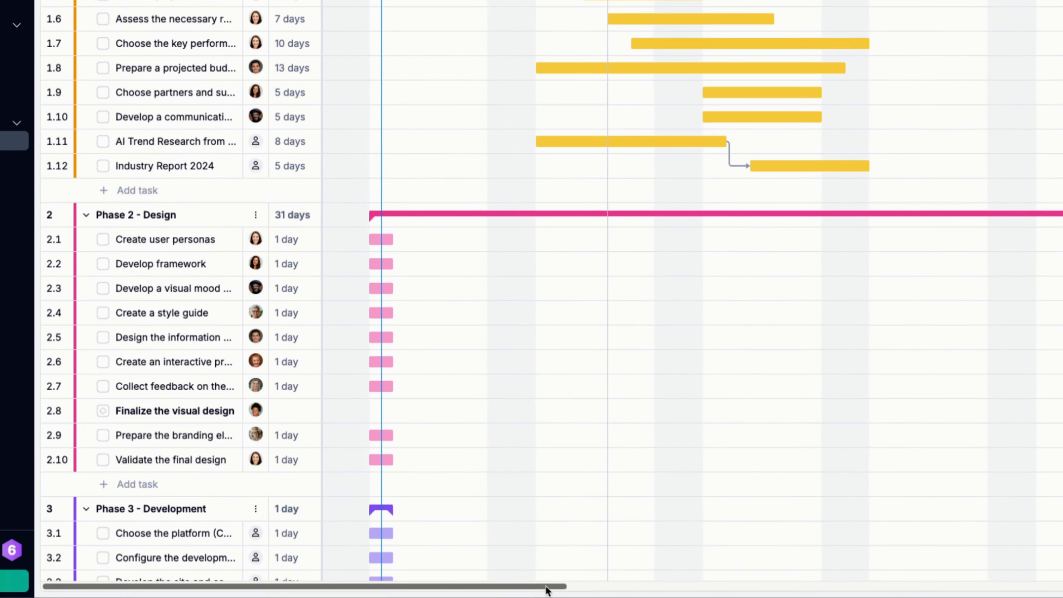
Step: Convert the Phase 2 task "Validate the final design" to a milestone due on 2 May 2025 and close its details
{"action": "left_click_drag", "start_coordinate": [551, 584], "coordinate": [652, 582]}
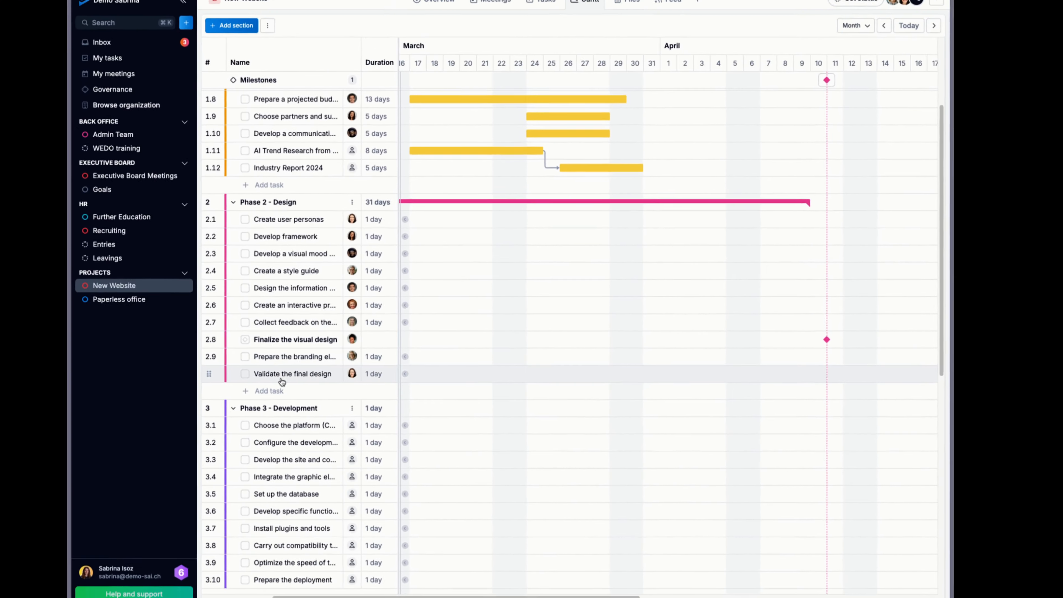
{"action": "left_click", "coordinate": [281, 379]}
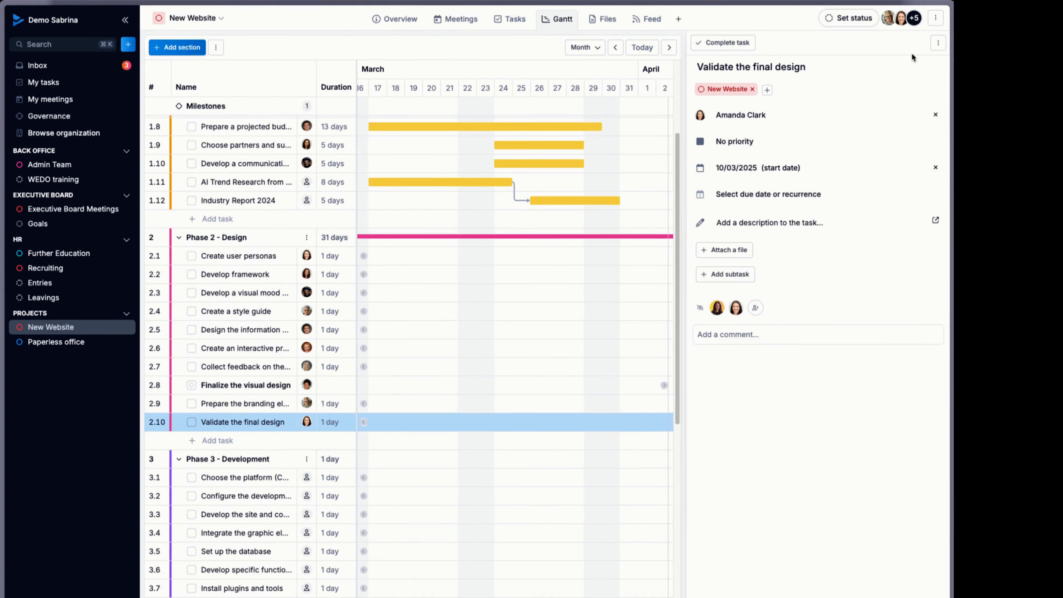
{"action": "left_click", "coordinate": [940, 38]}
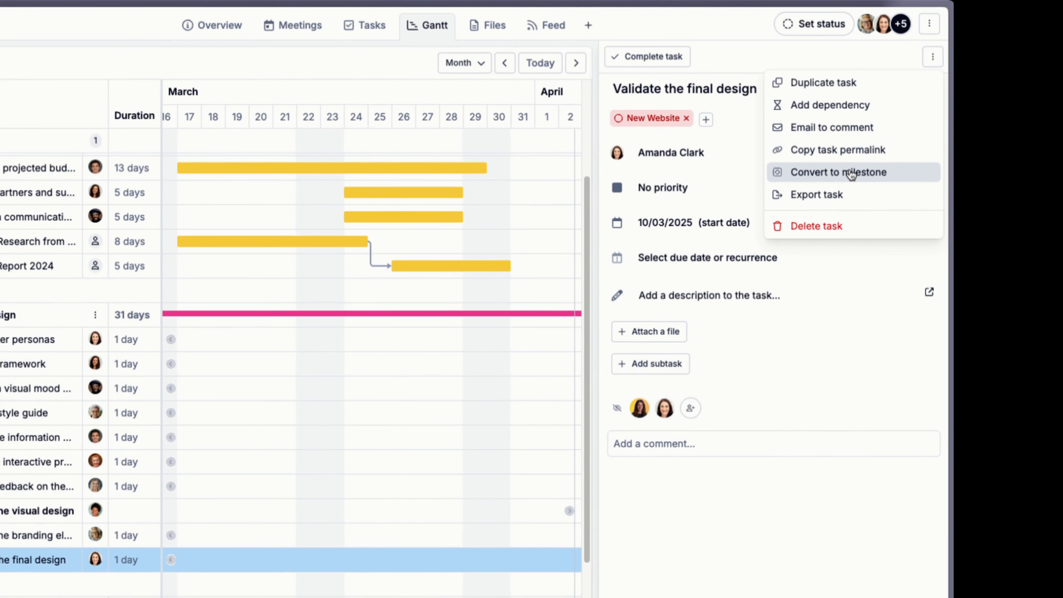
{"action": "left_click", "coordinate": [851, 172]}
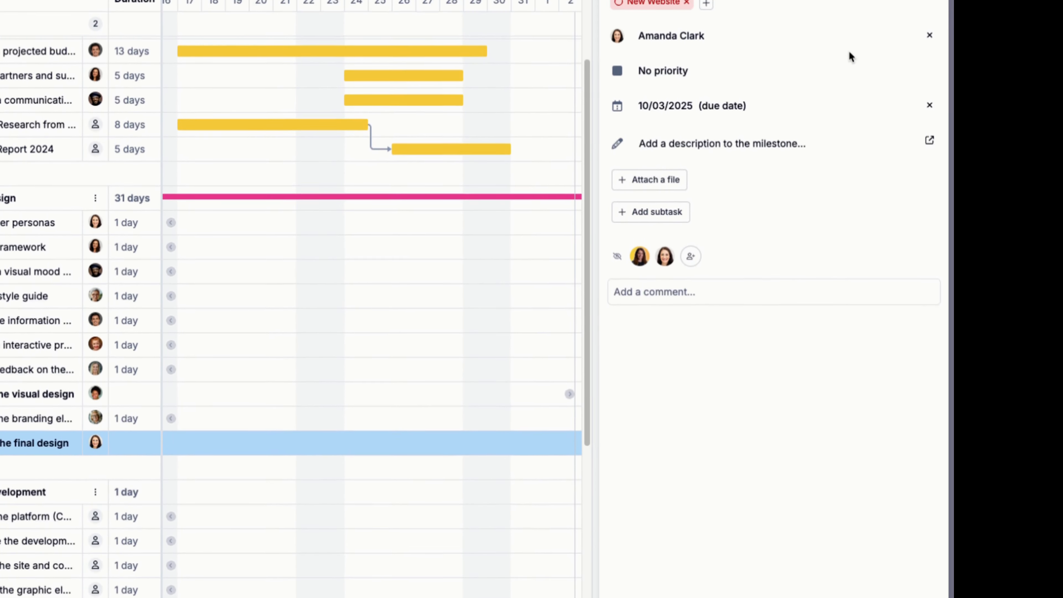
{"action": "left_click", "coordinate": [692, 105]}
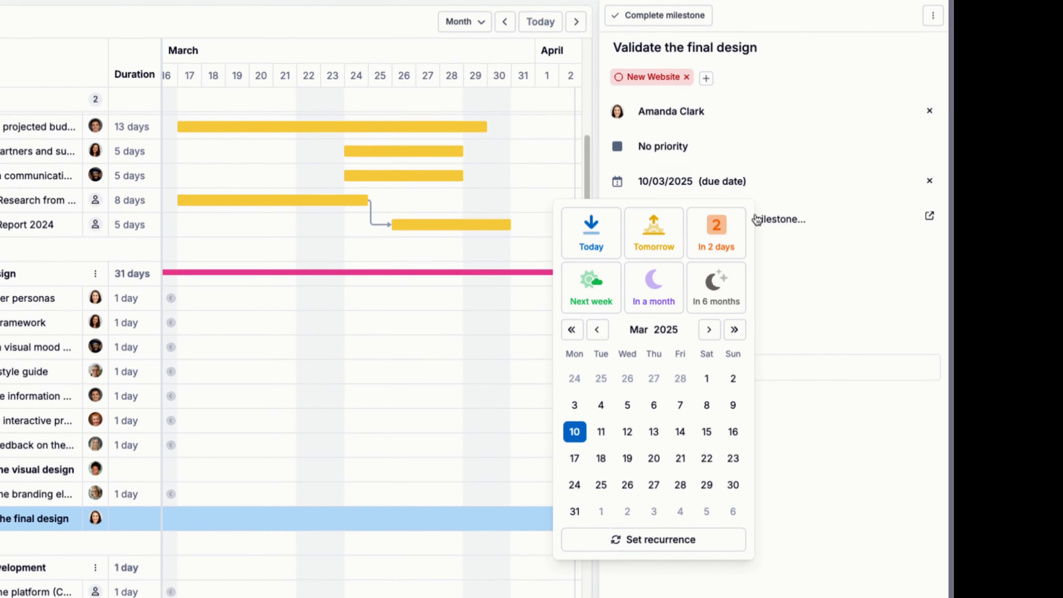
{"action": "left_click", "coordinate": [709, 254]}
{"action": "left_click", "coordinate": [709, 253]}
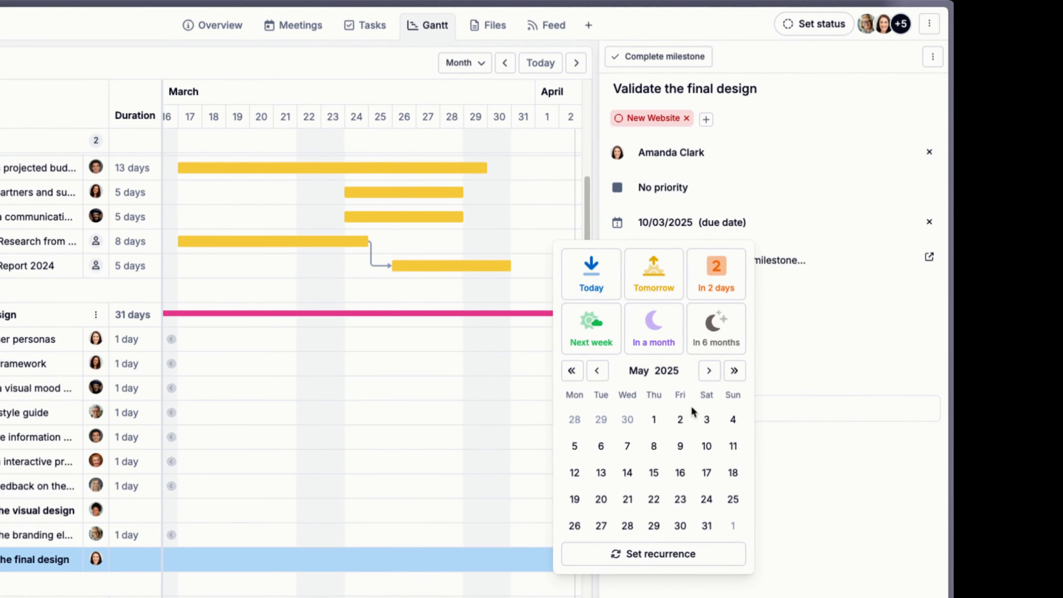
{"action": "left_click", "coordinate": [680, 419]}
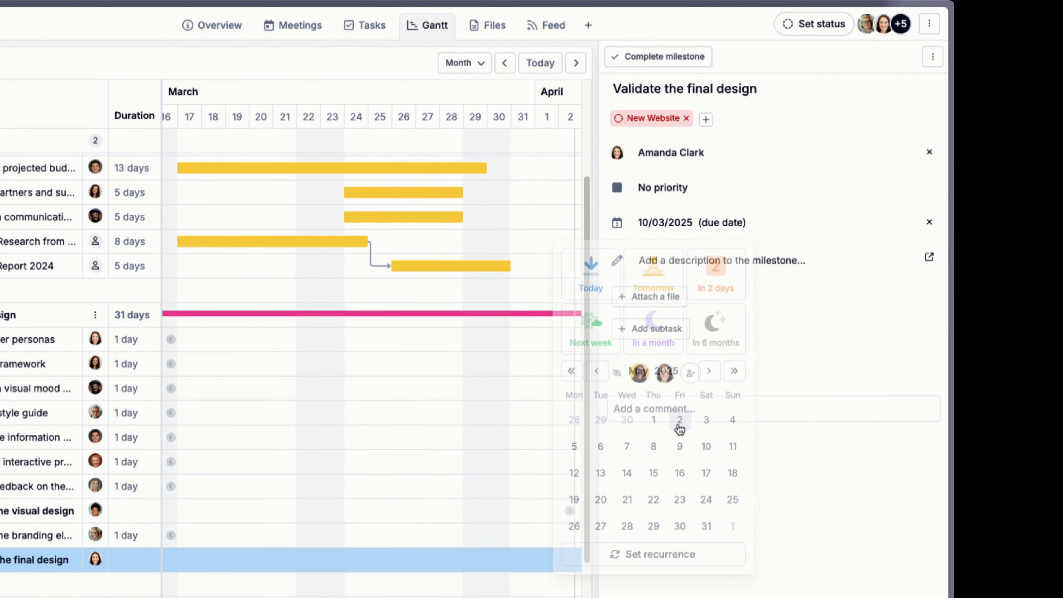
{"action": "key", "text": "Escape"}
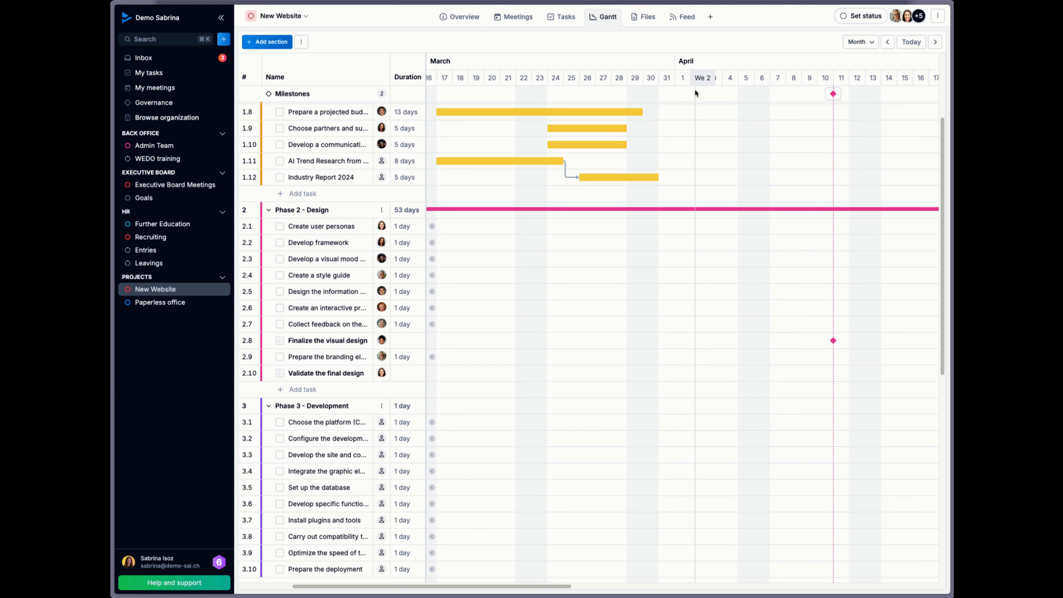
Step: Check the 10 April milestone marker in the chart header and open the options for showing meetings and milestones there
{"action": "mouse_move", "coordinate": [833, 94]}
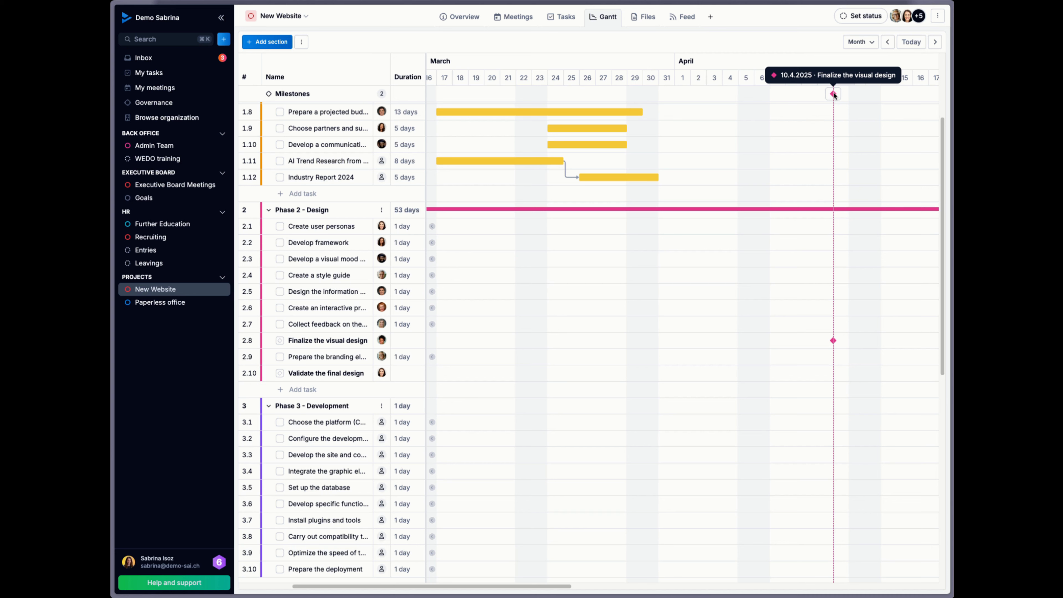
{"action": "left_click", "coordinate": [301, 42]}
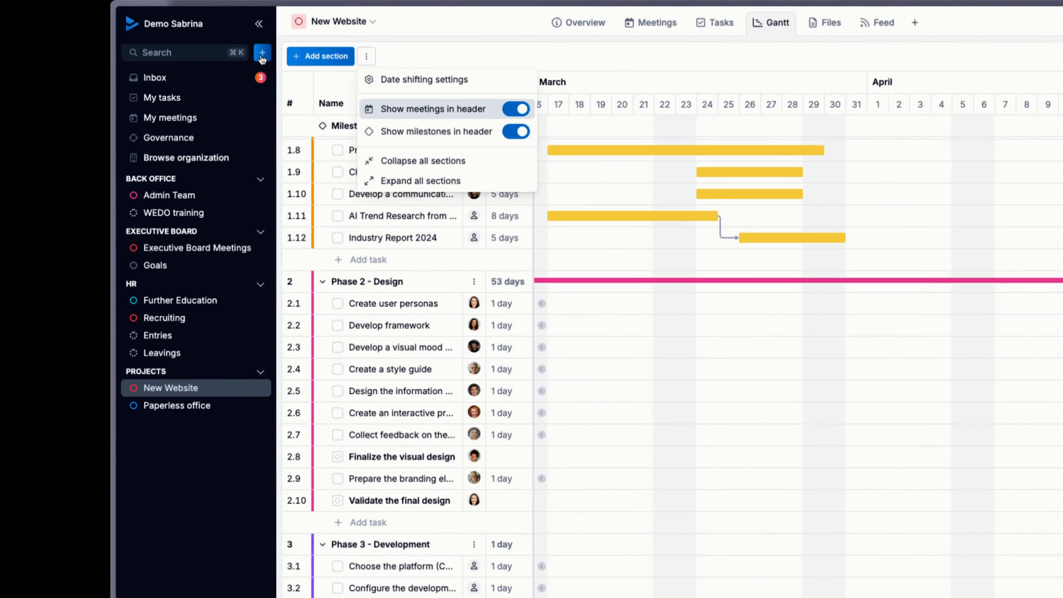
Step: Add a "Status Update" meeting to the New Website workspace on 10/03/2025 from 10:30 to 12:00, repeating every 2 weeks on Monday
{"action": "left_click", "coordinate": [223, 39]}
{"action": "left_click", "coordinate": [232, 69]}
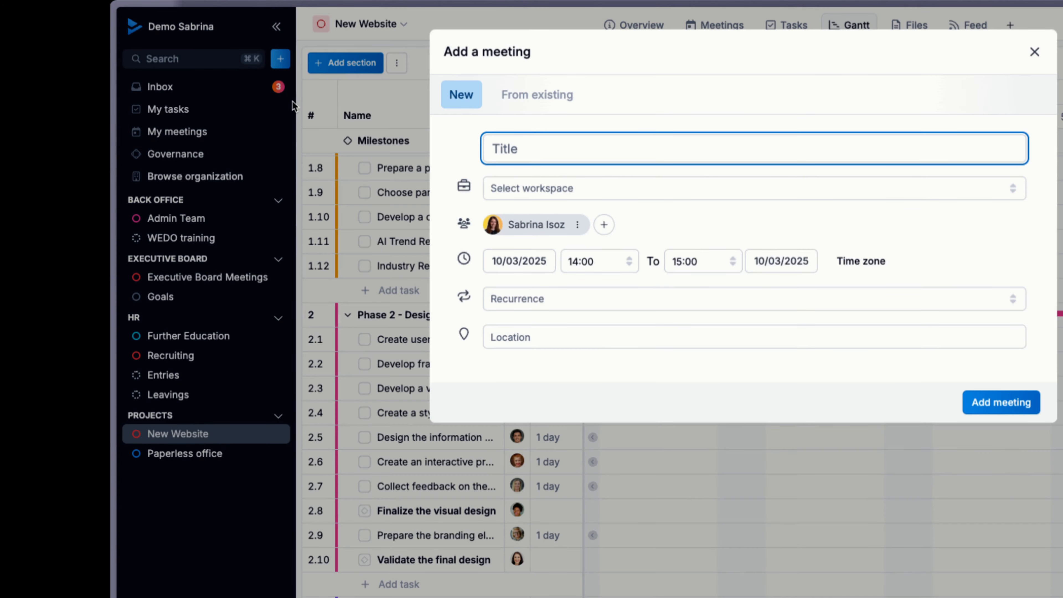
{"action": "type", "text": "Status Update"}
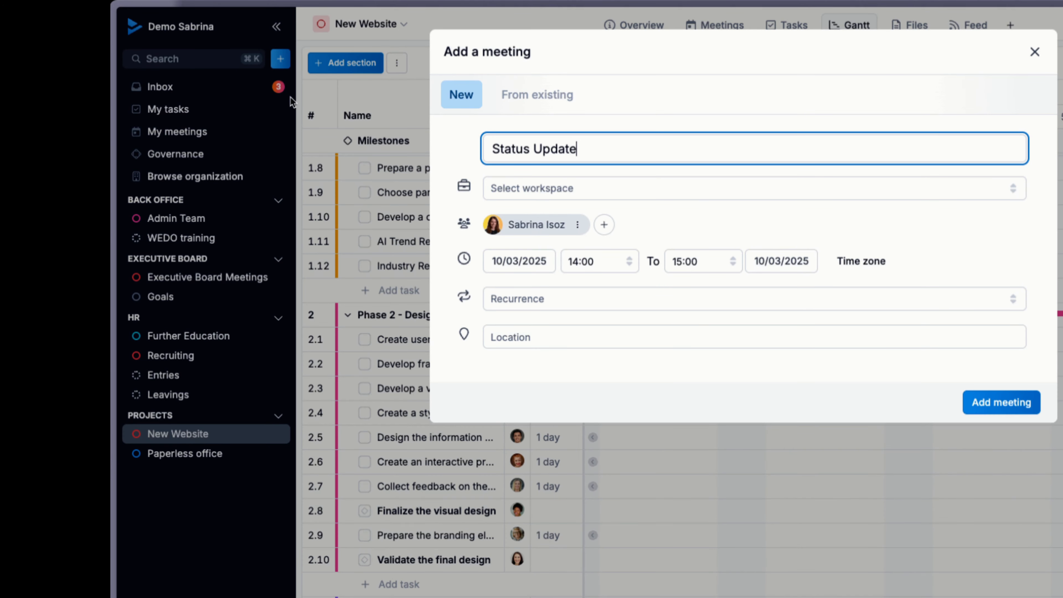
{"action": "left_click", "coordinate": [547, 193]}
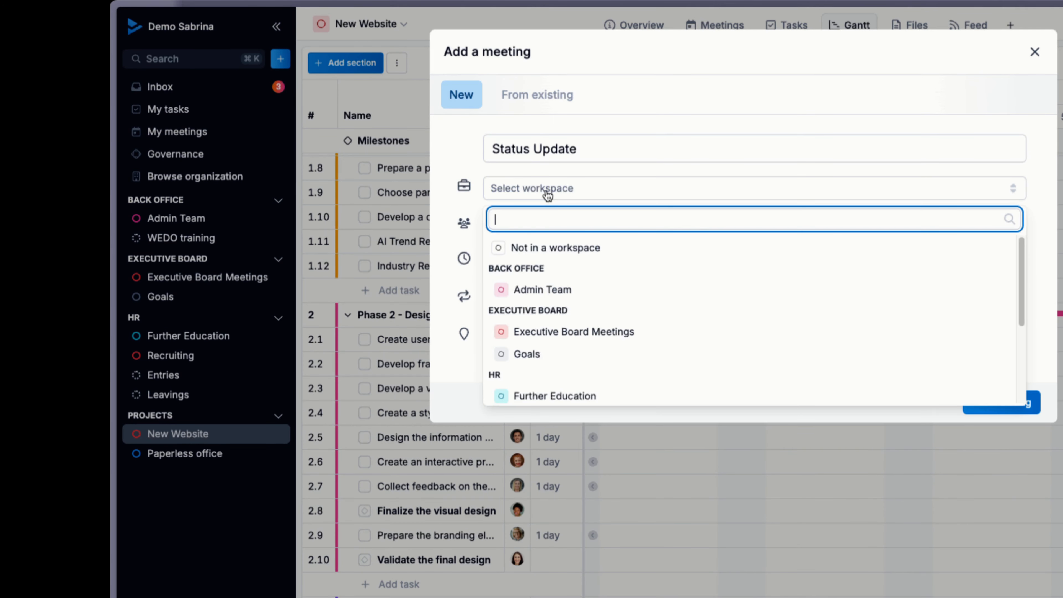
{"action": "type", "text": "w Web"}
{"action": "left_click", "coordinate": [569, 268]}
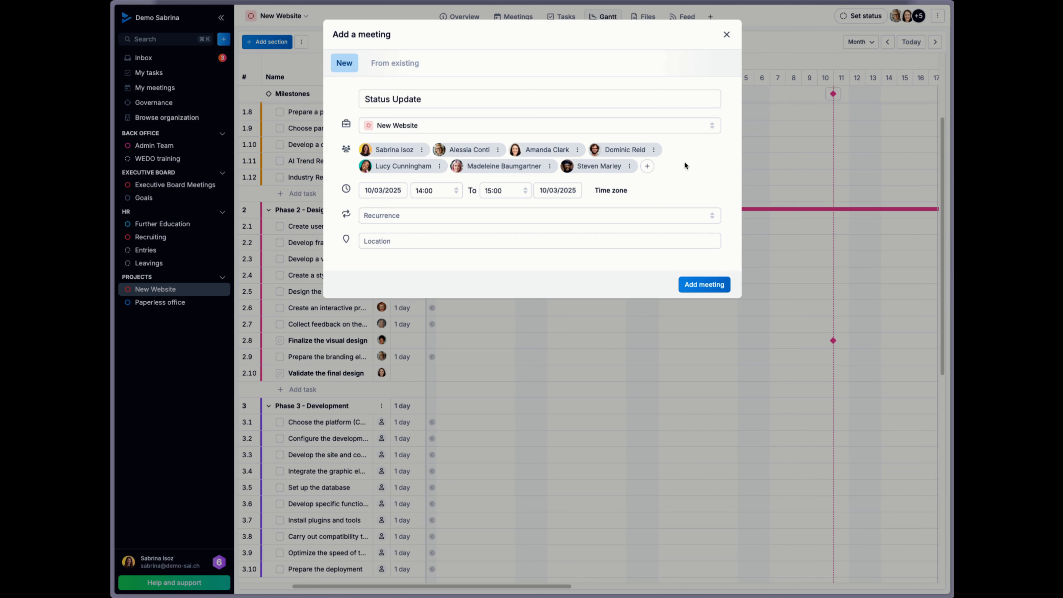
{"action": "left_click", "coordinate": [423, 213]}
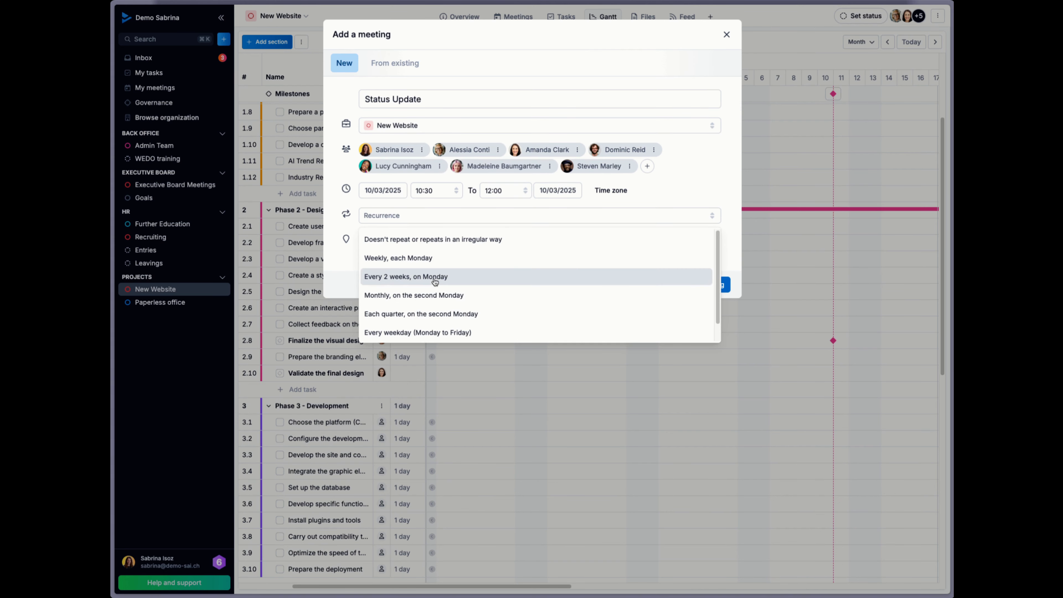
{"action": "left_click", "coordinate": [434, 279]}
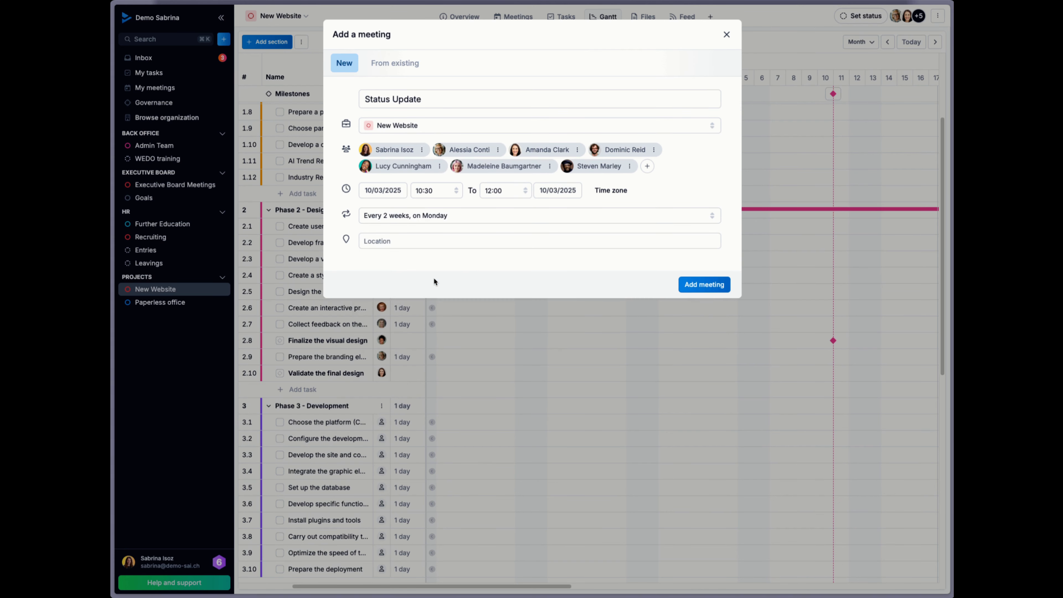
{"action": "left_click", "coordinate": [705, 287]}
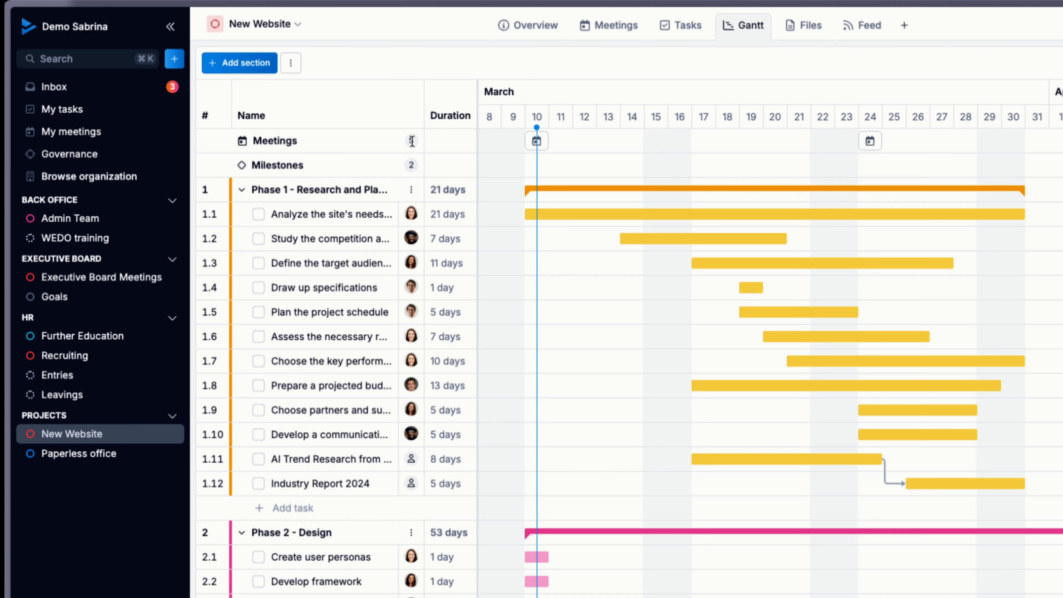
Step: Inspect the Status Update markers on 10 and 24 March in the Meetings row and open the 24 March meeting's details
{"action": "mouse_move", "coordinate": [544, 143]}
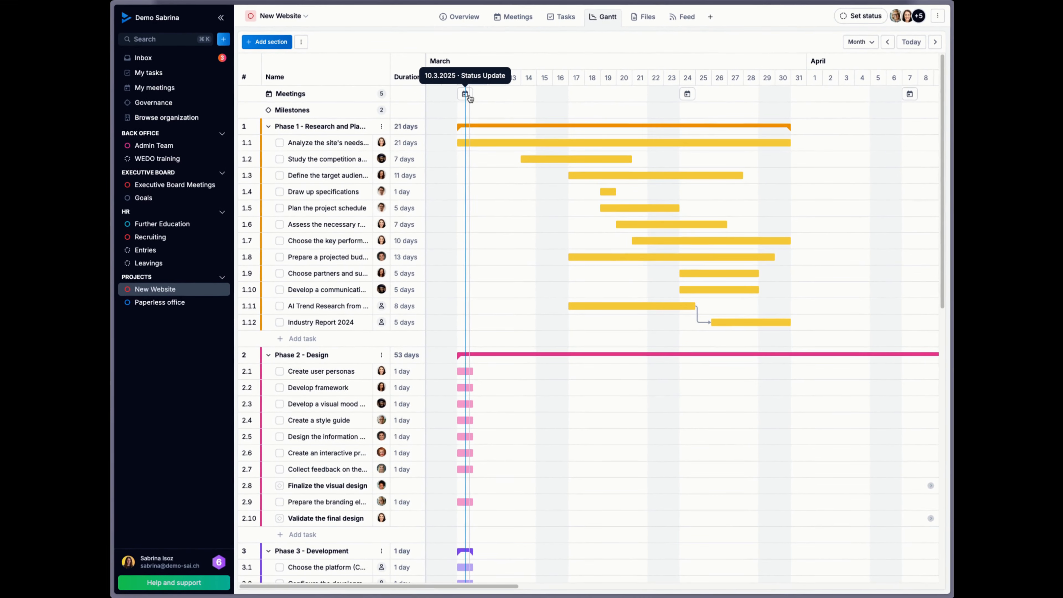
{"action": "mouse_move", "coordinate": [689, 97]}
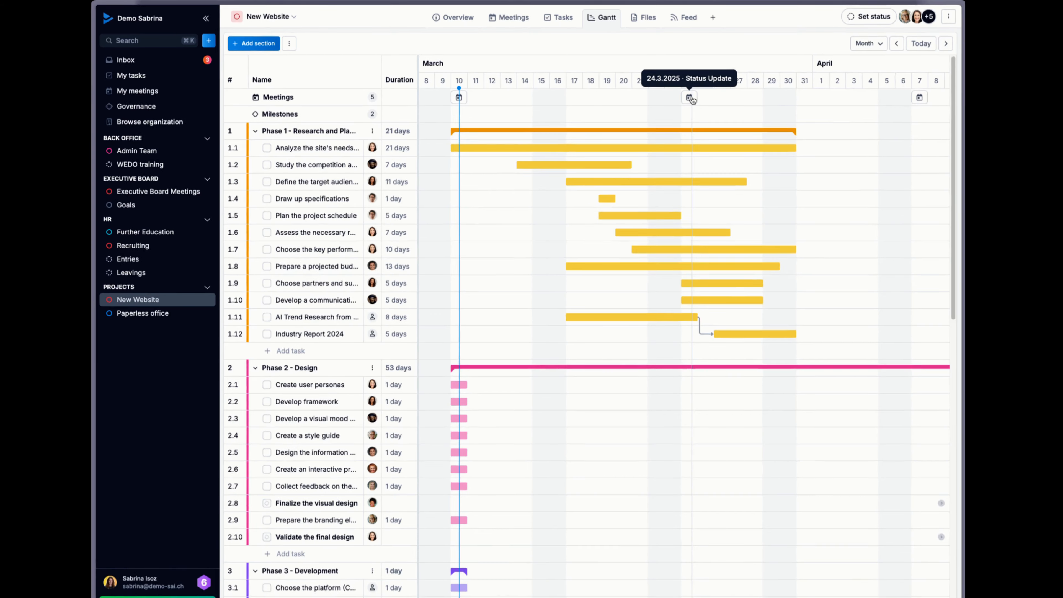
{"action": "left_click", "coordinate": [712, 136]}
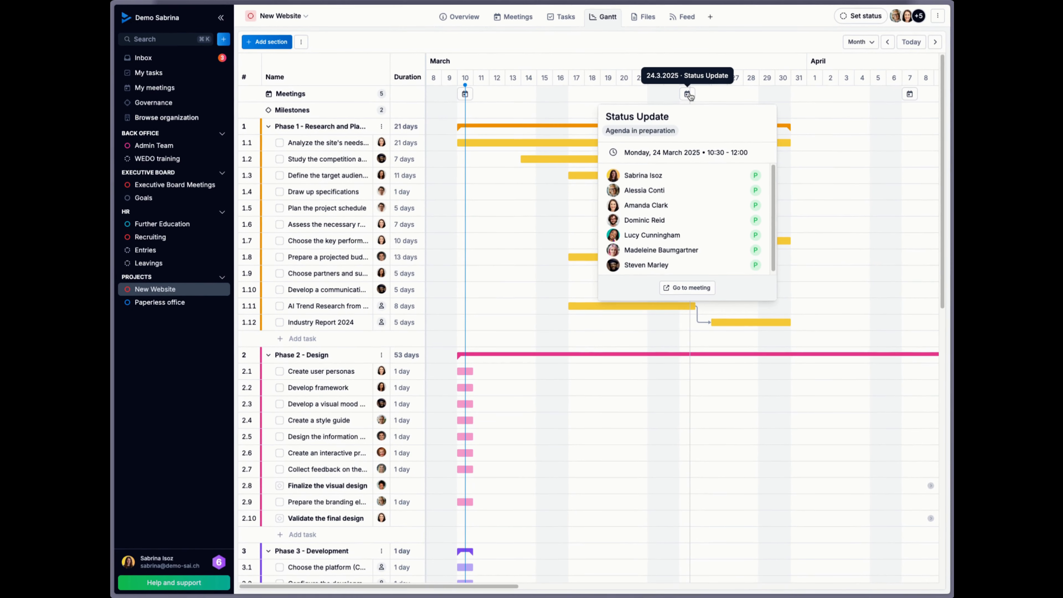